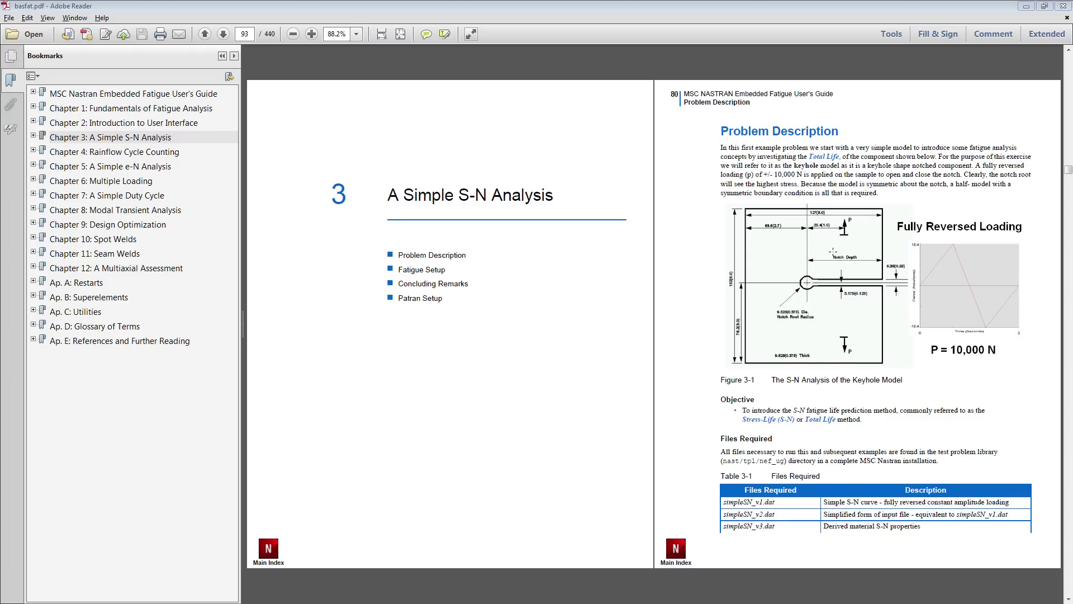
- Switch from the Adobe Reader fatigue guide to the Patran 2014 Student Edition window
key(alt+Tab)
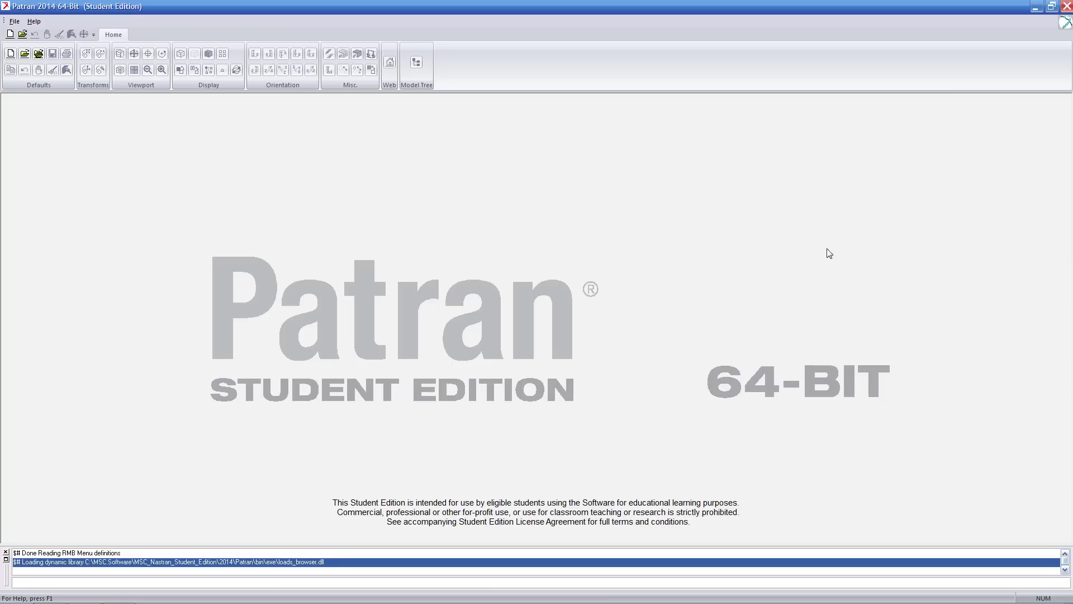
- Create a new Patran database named model.db in the Desktop's 1_simple_sn folder
click(10, 54)
click(525, 188)
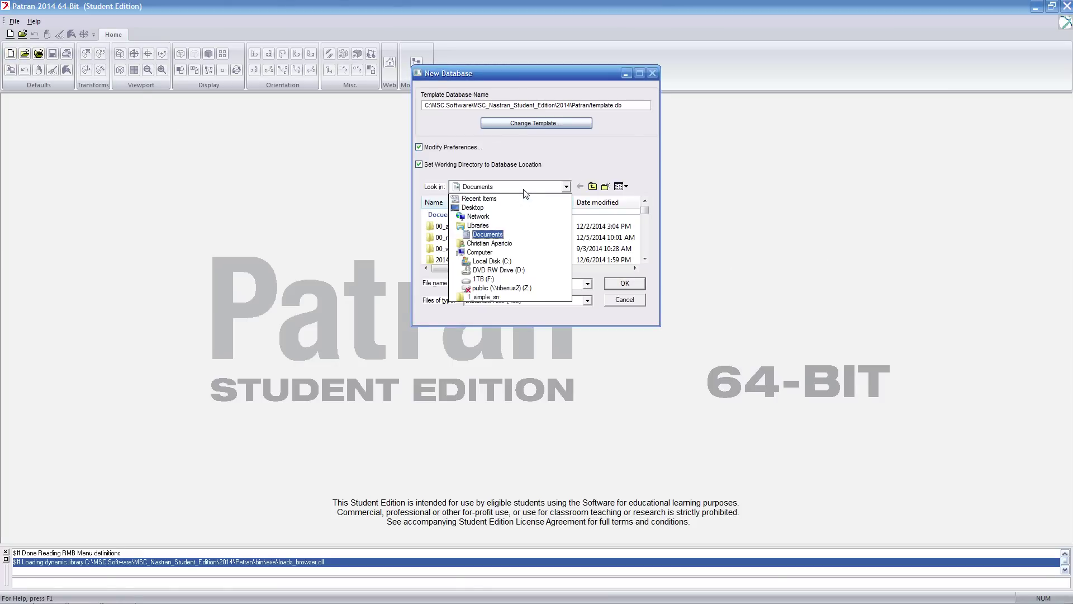
click(474, 208)
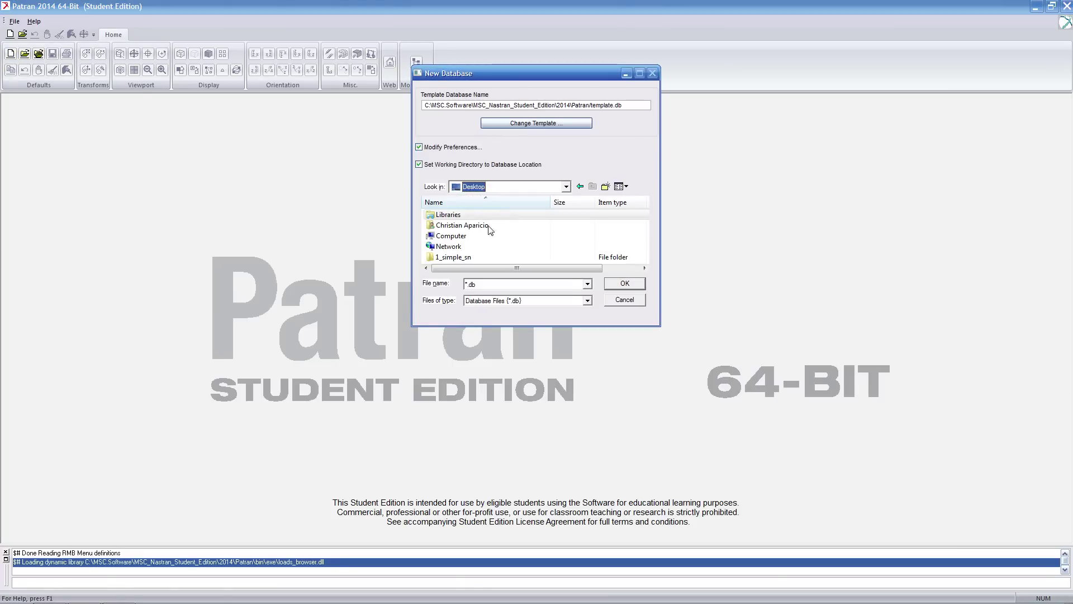
click(467, 259)
double_click(468, 284)
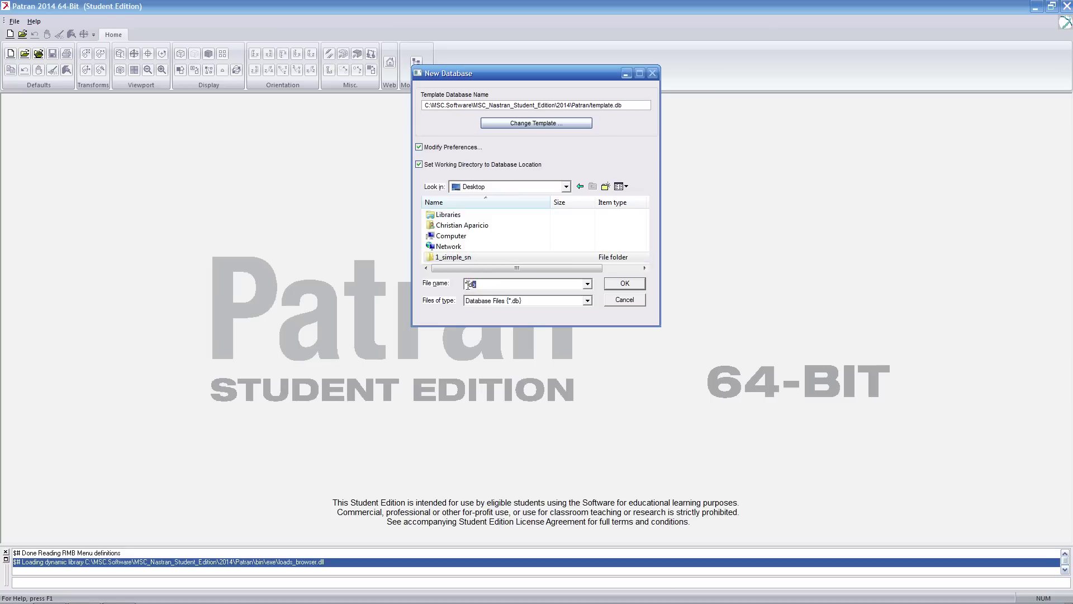
double_click(480, 258)
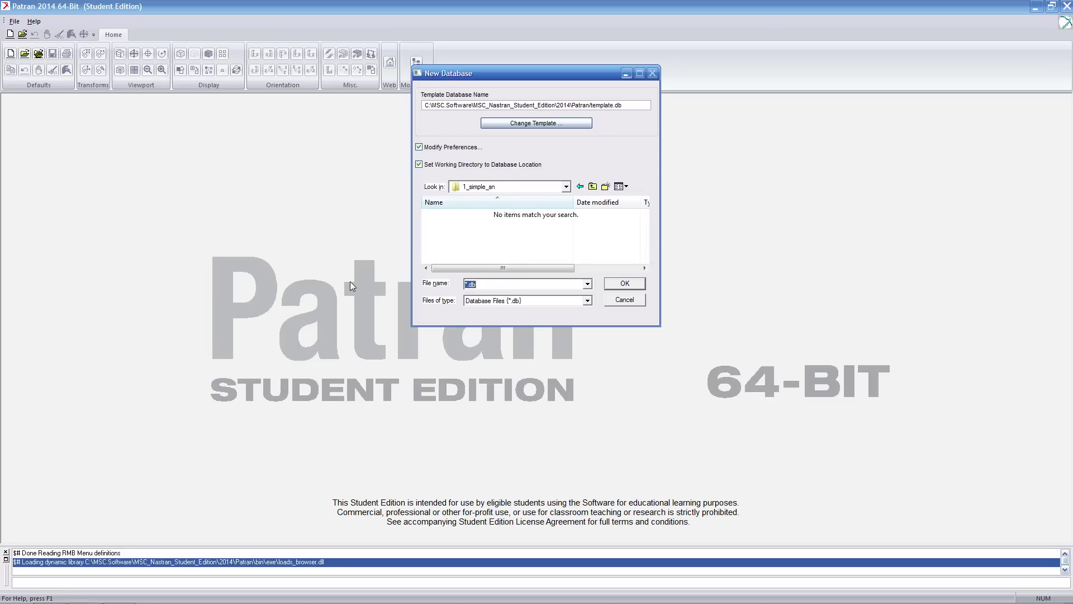
text(model)
key(Return)
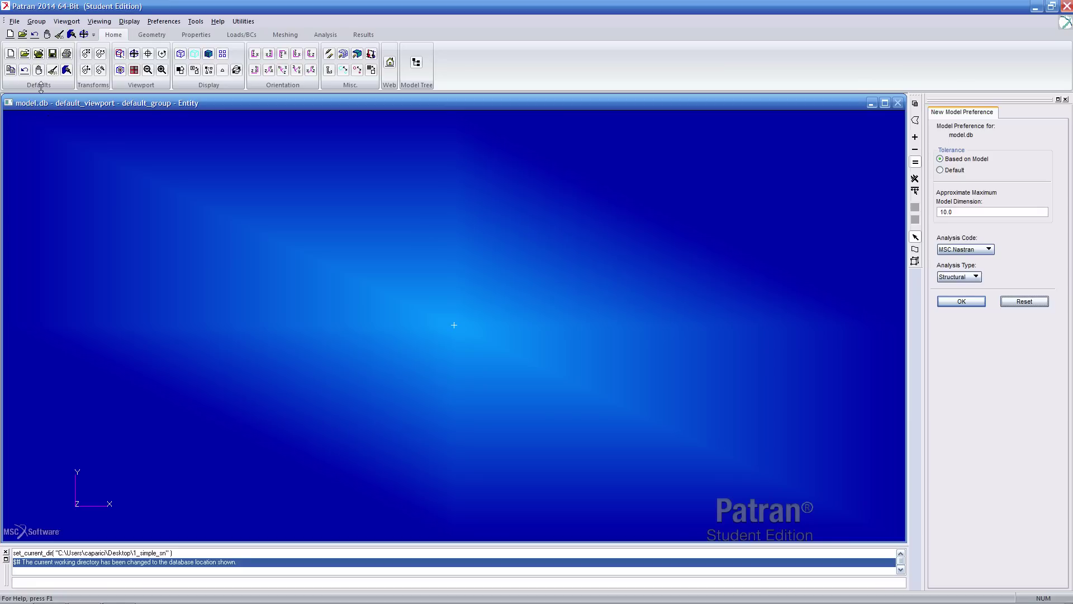
- Import simplesn_v.dat as MSC.Nastran Input, loading the 733-node, 224-element keyhole mesh
click(15, 21)
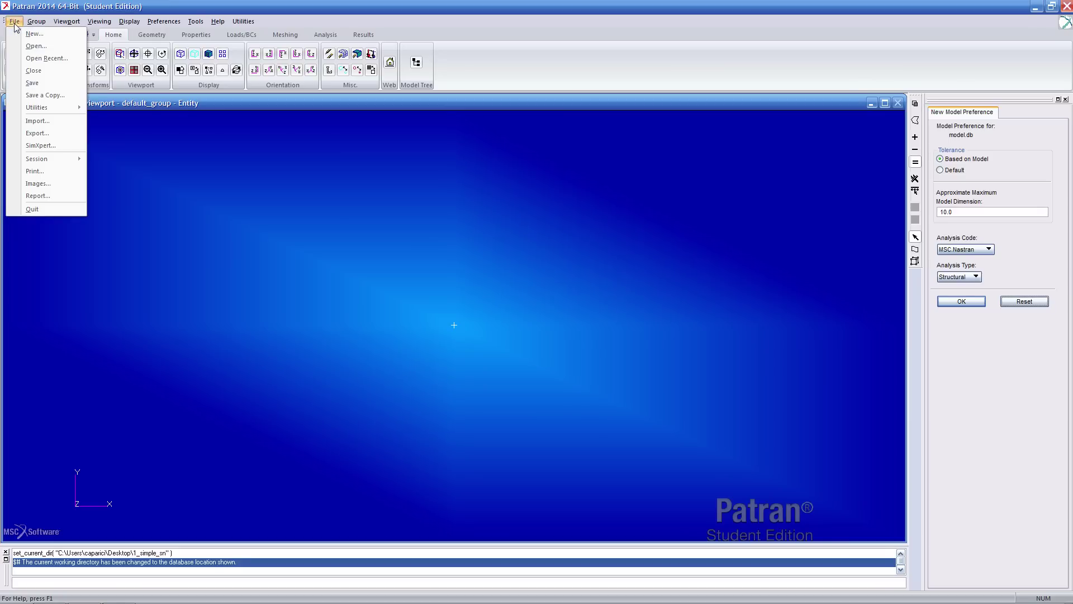
click(41, 122)
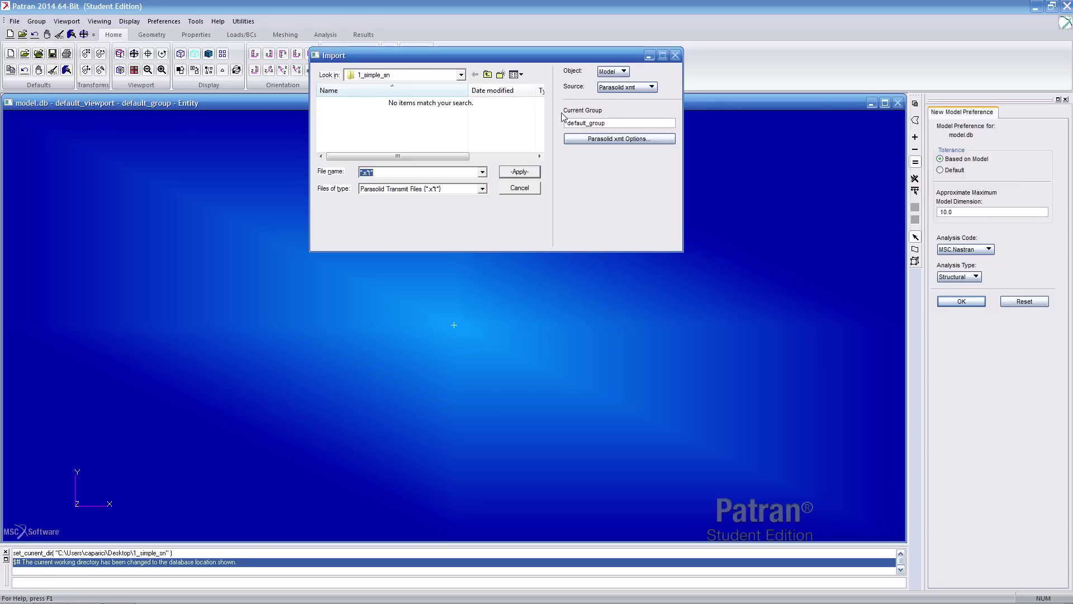
click(614, 88)
click(626, 207)
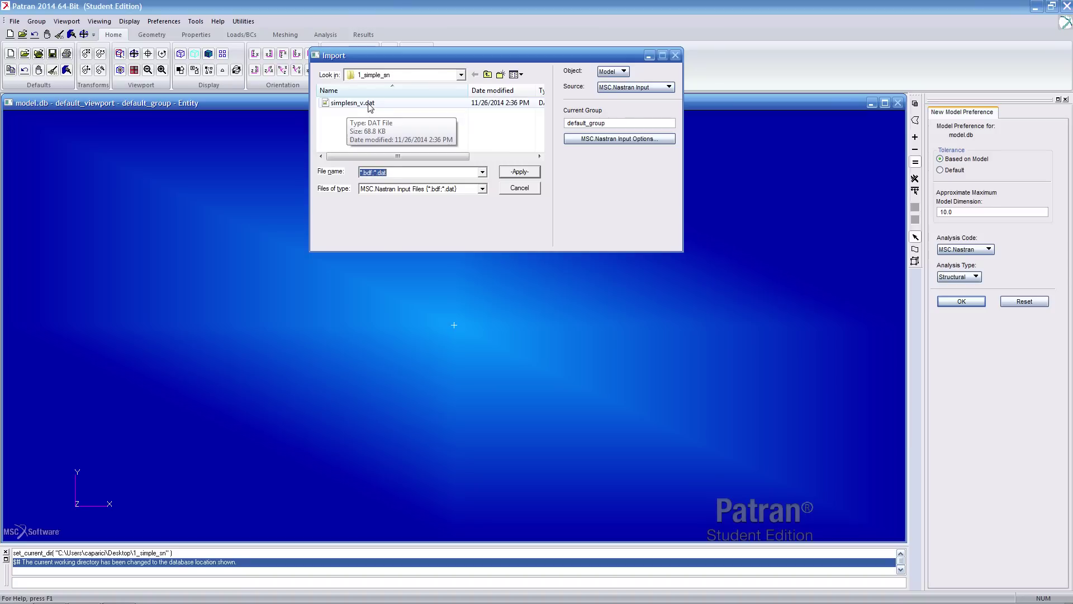
click(369, 105)
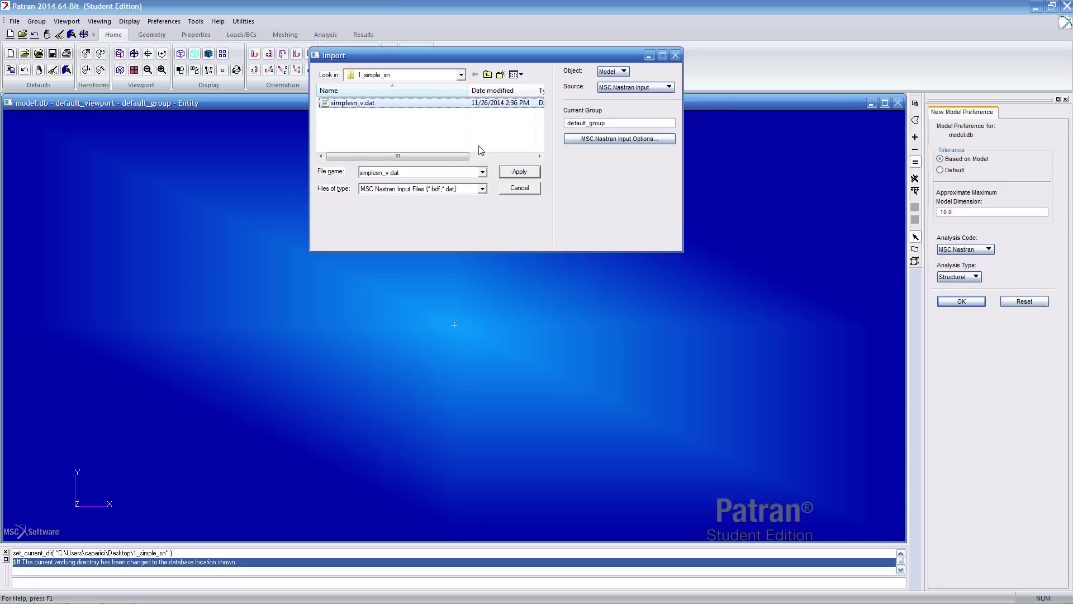
click(519, 172)
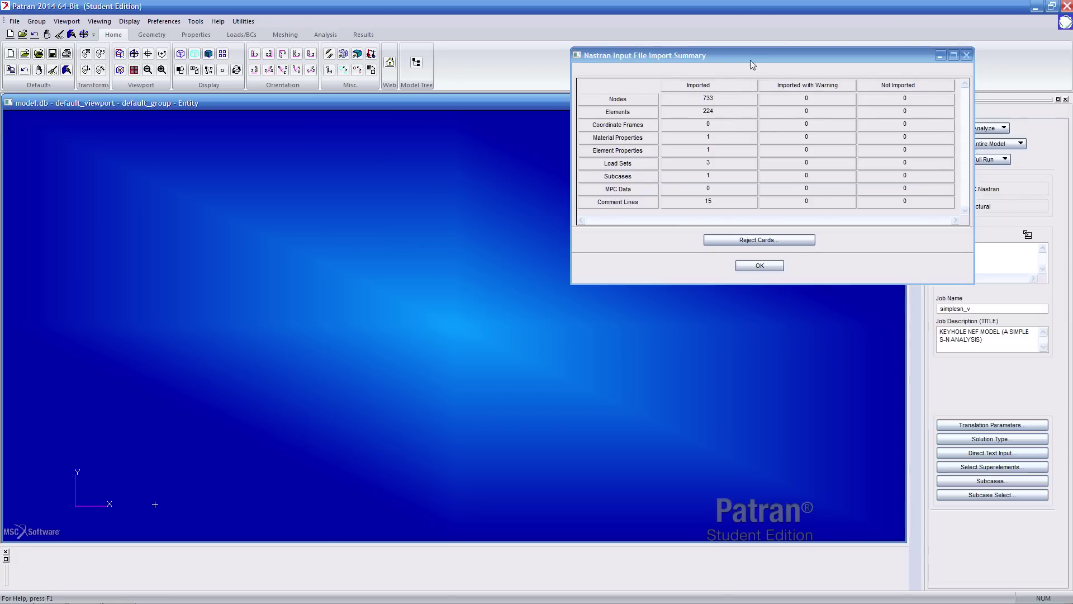
drag(750, 58, 611, 141)
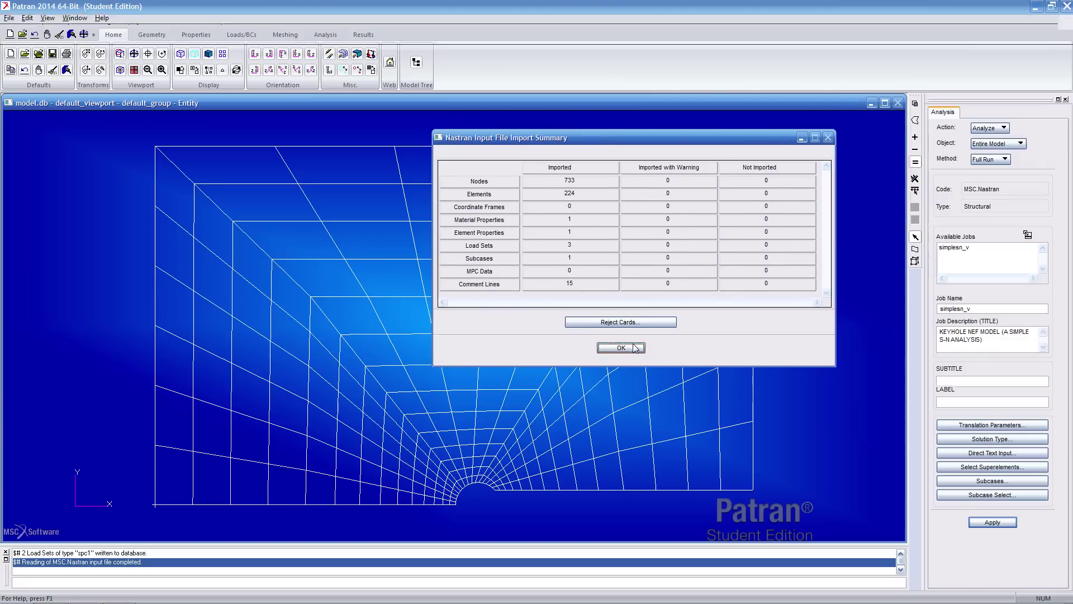
click(633, 347)
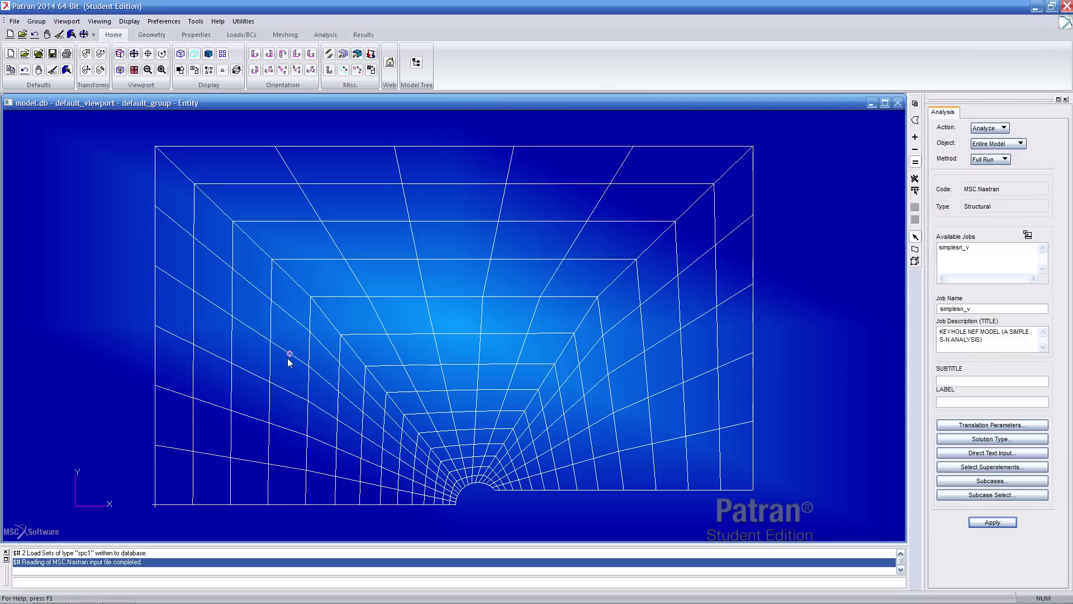
- In the Model Tree, expand the Isotropic materials and the Displacement constraints
click(416, 66)
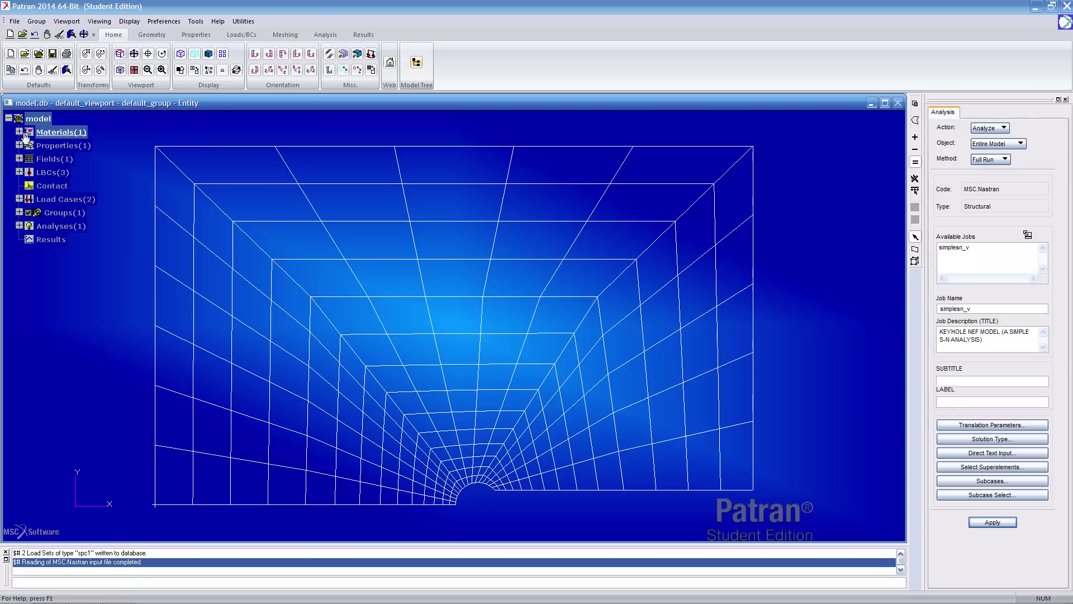
click(19, 132)
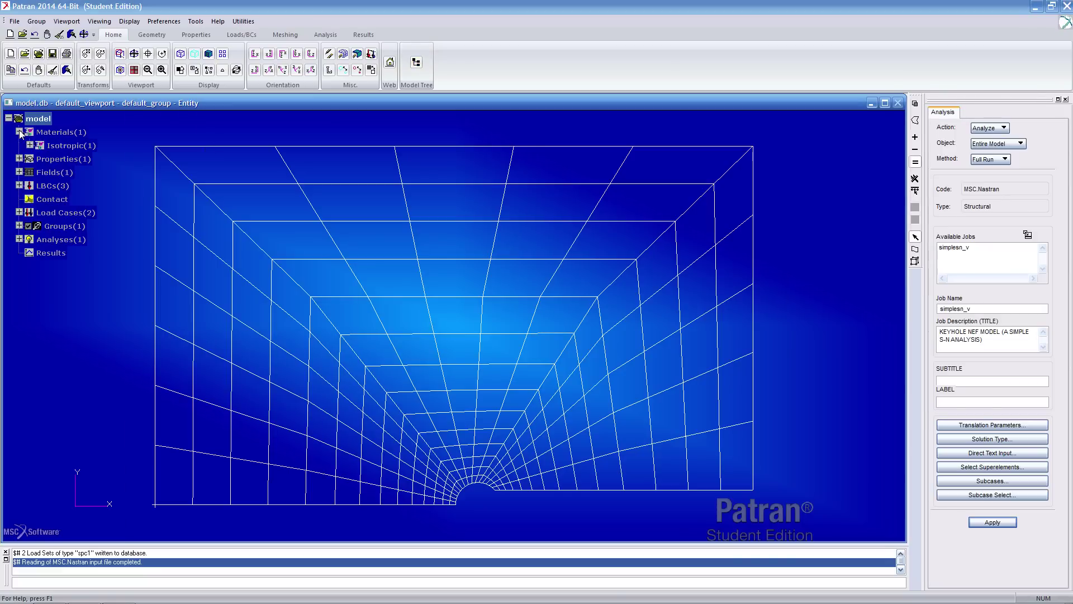
click(30, 146)
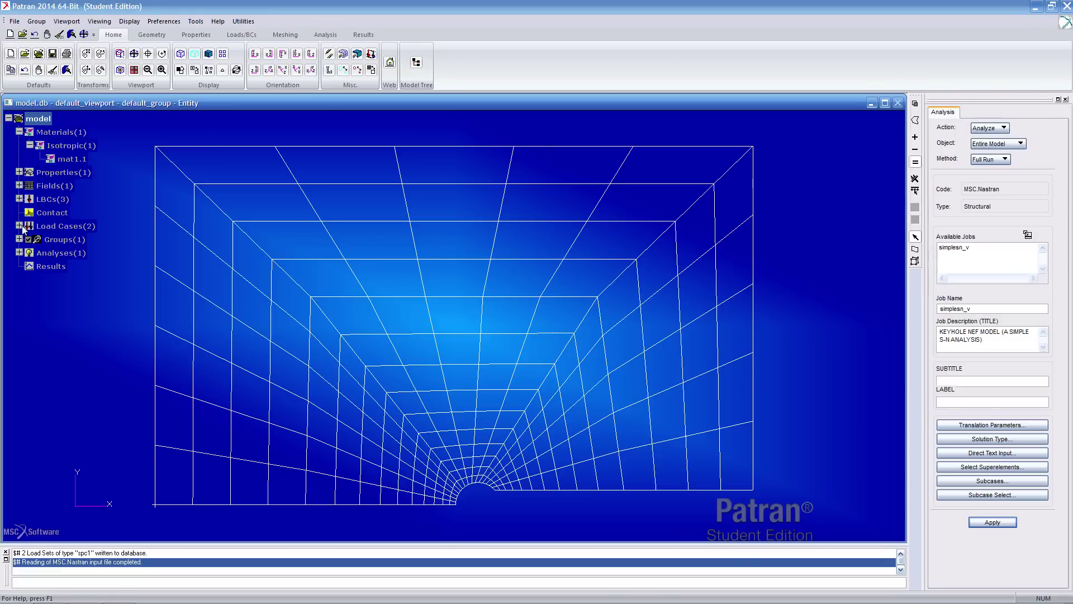
click(19, 199)
click(30, 212)
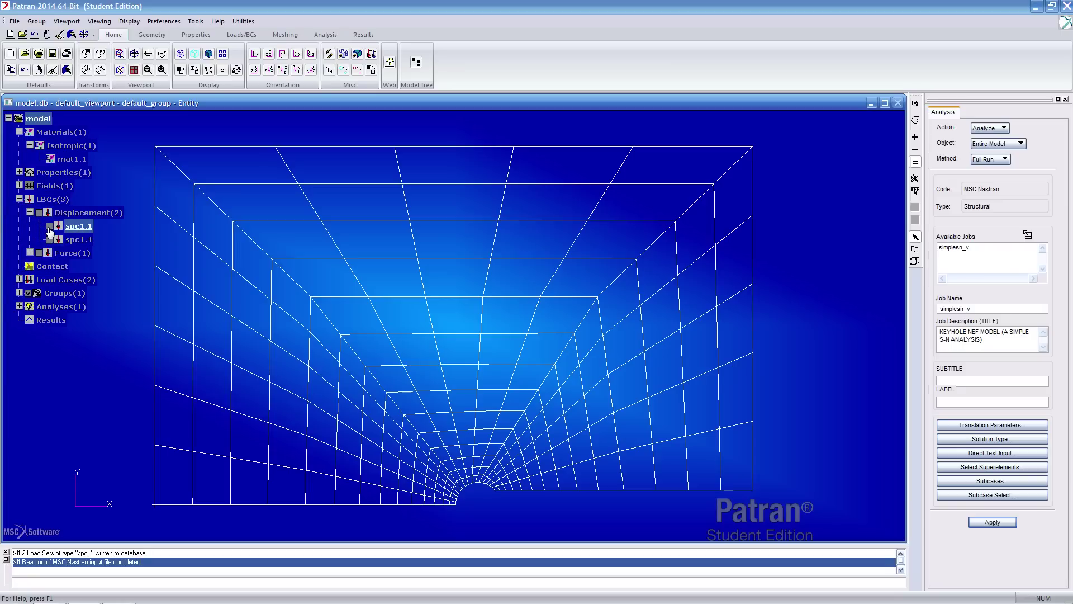
click(49, 229)
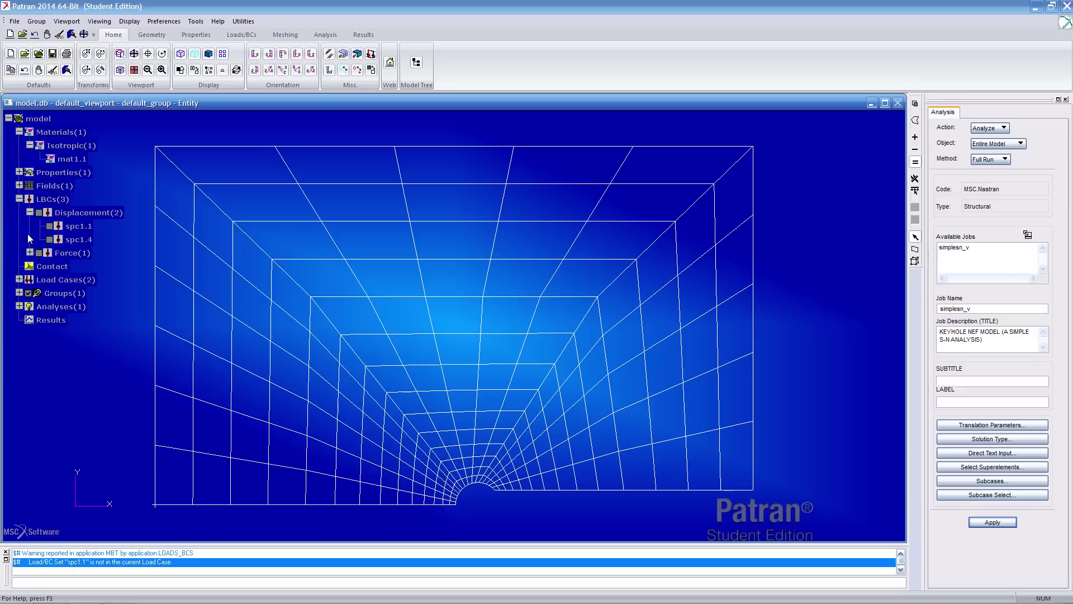
- Make Untitled.SC1 the current load case
click(19, 280)
click(59, 293)
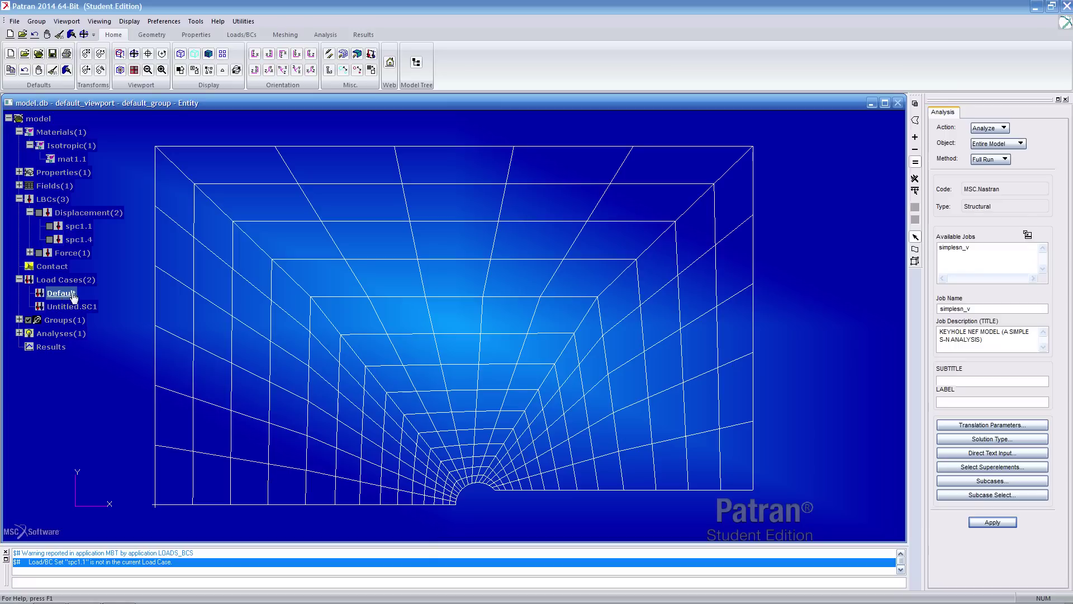
click(70, 306)
right_click(89, 309)
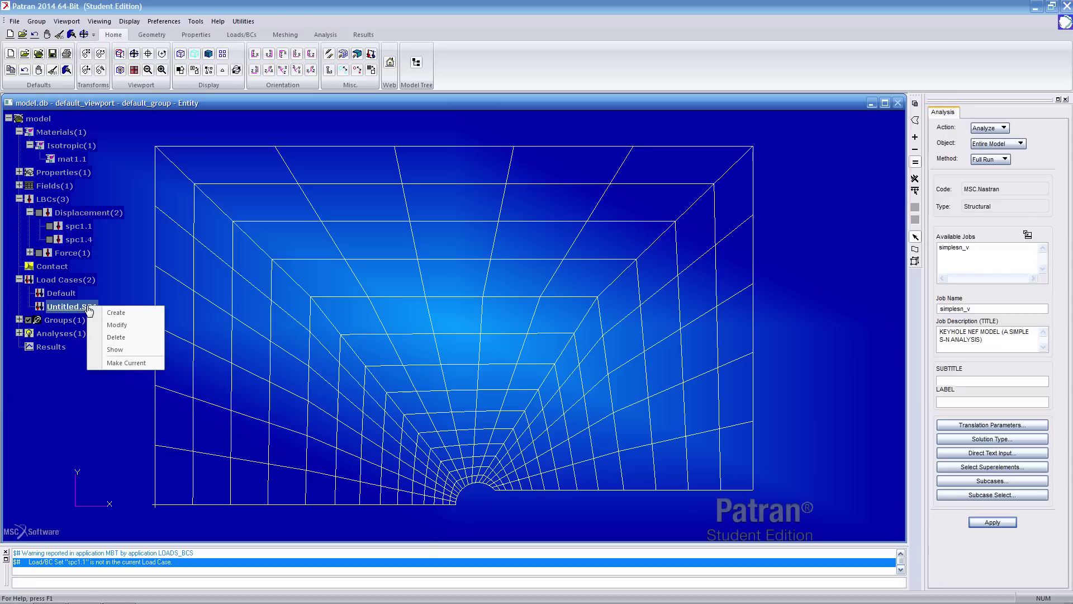
click(121, 363)
- Show the spc1.1, spc1.4 and 10000 force markers, then hide them and collapse the branch
click(49, 226)
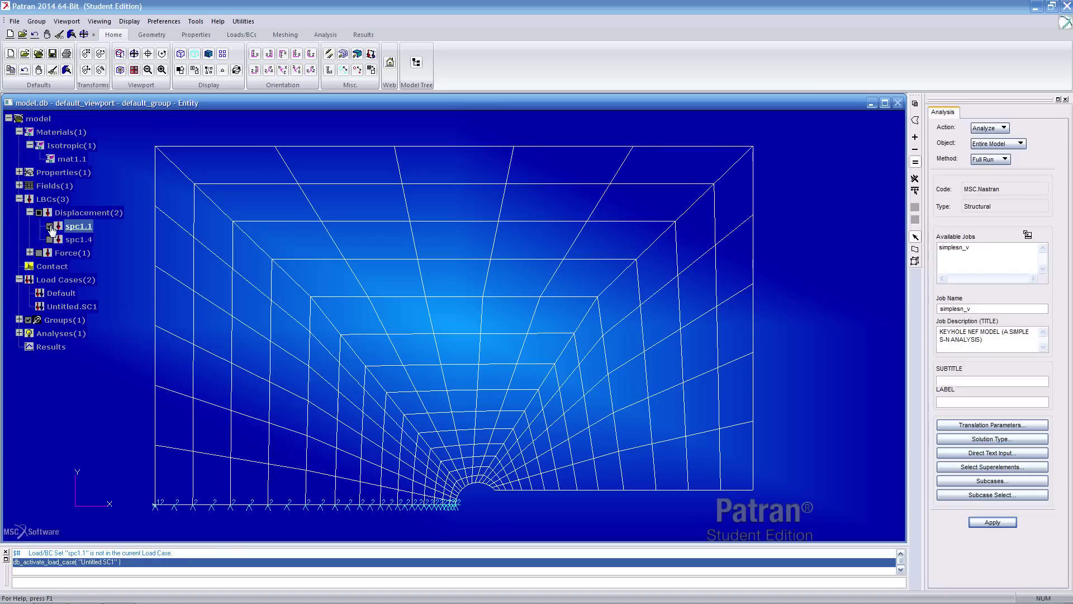
click(50, 239)
click(38, 252)
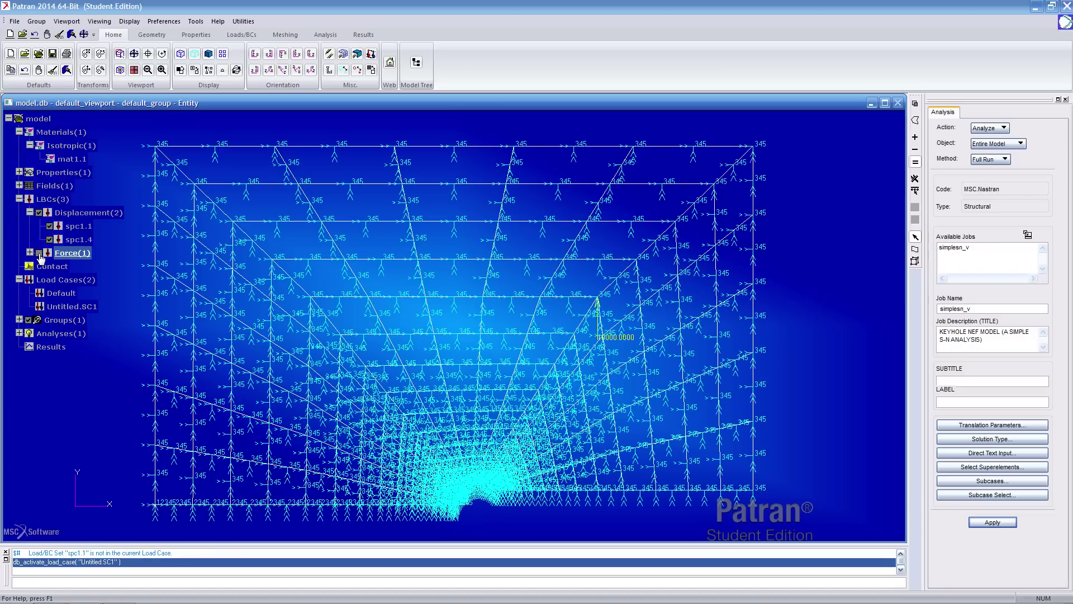
click(38, 252)
click(38, 213)
click(19, 199)
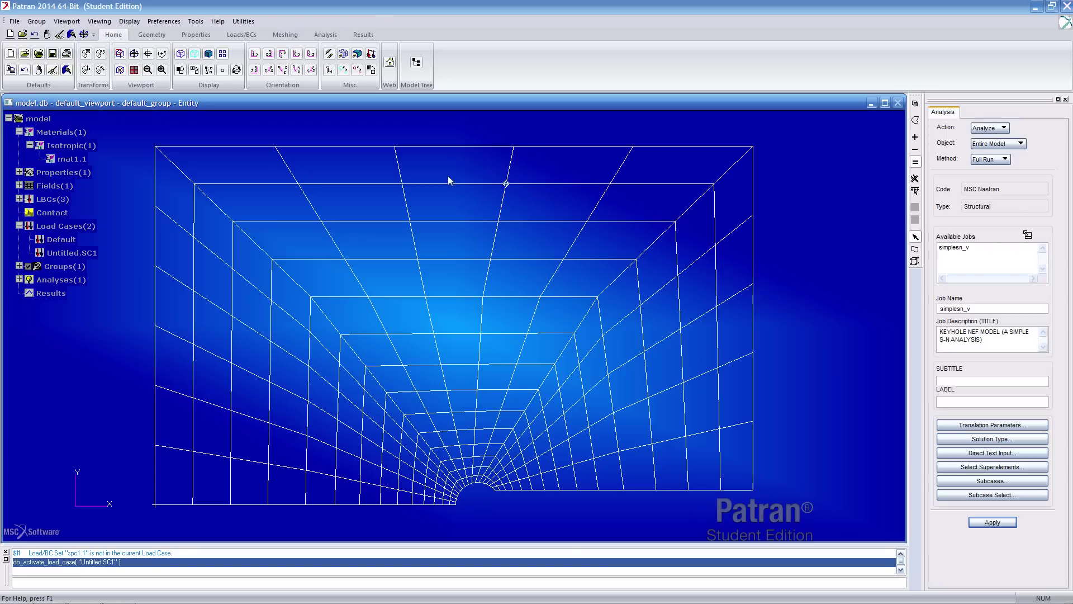
- Modify mat1.1 with the Stress-Life (SN) constitutive model, Derived option, Ferrous (99) code
right_click(71, 162)
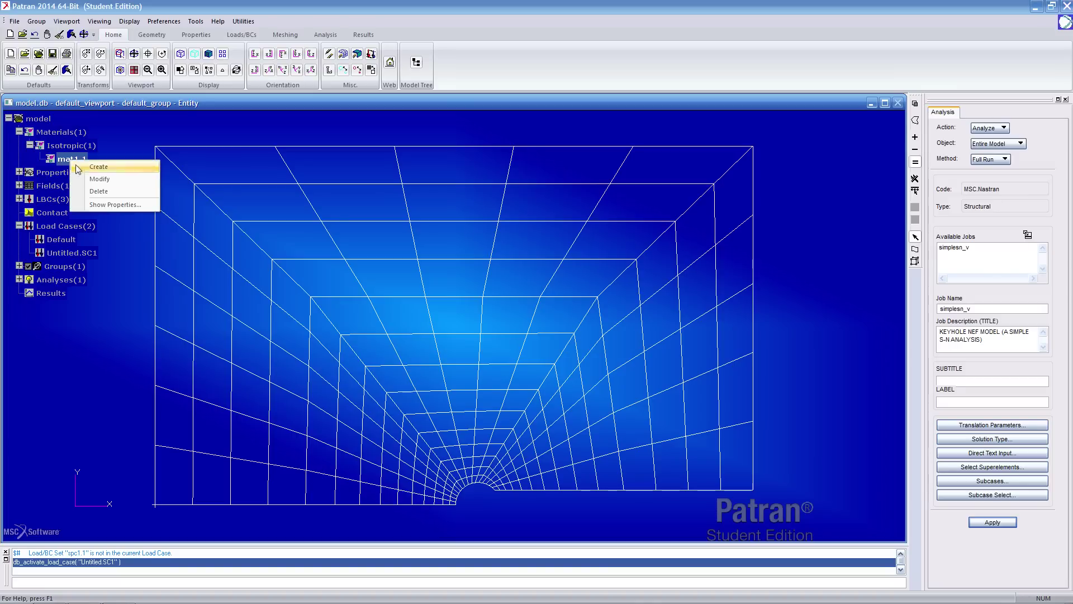
click(106, 179)
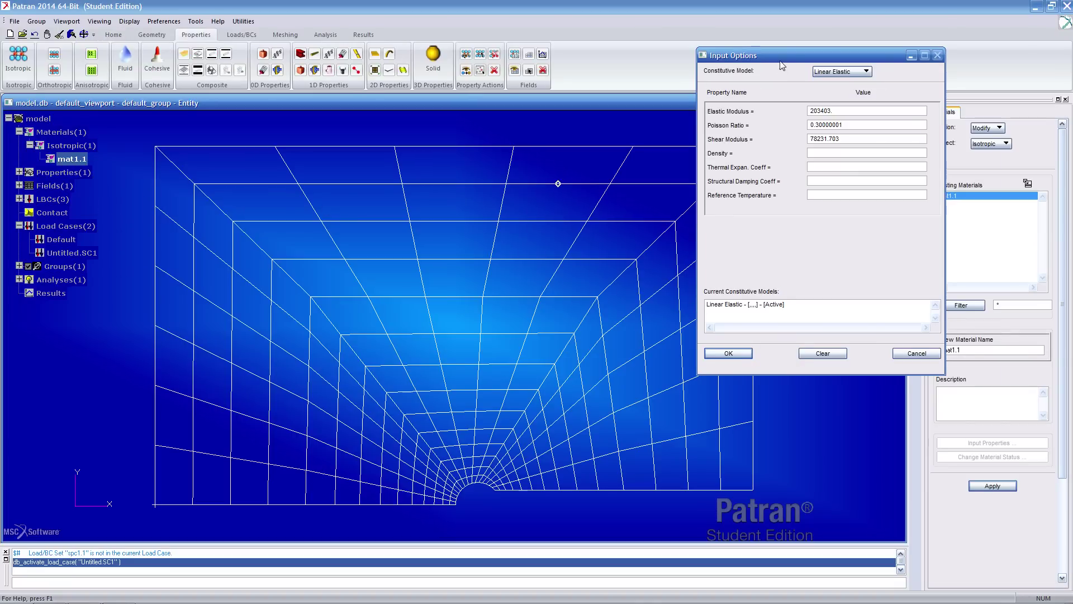
drag(782, 66, 451, 112)
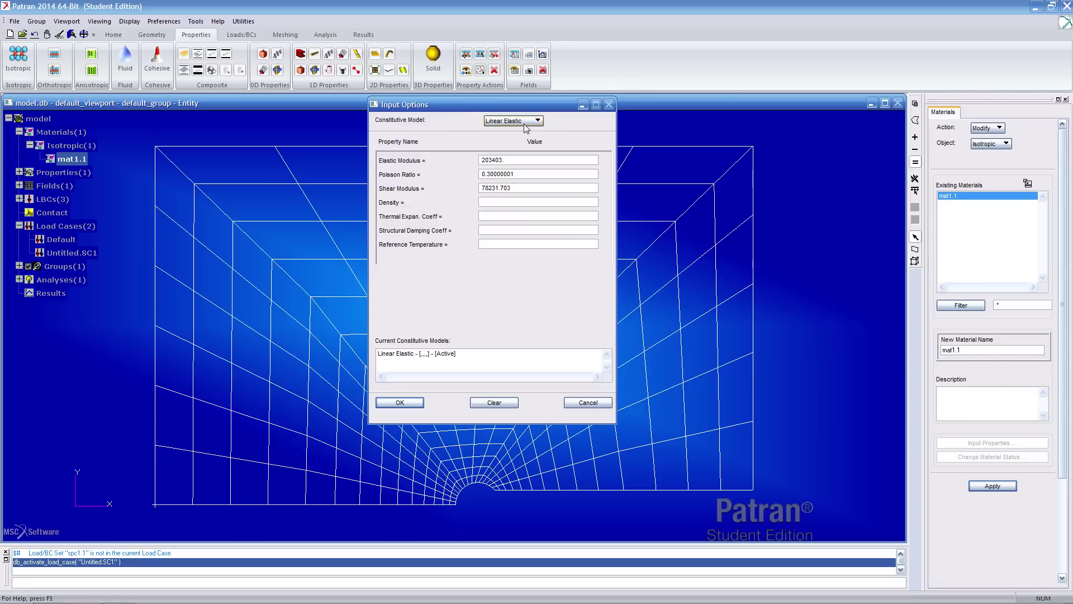
click(510, 121)
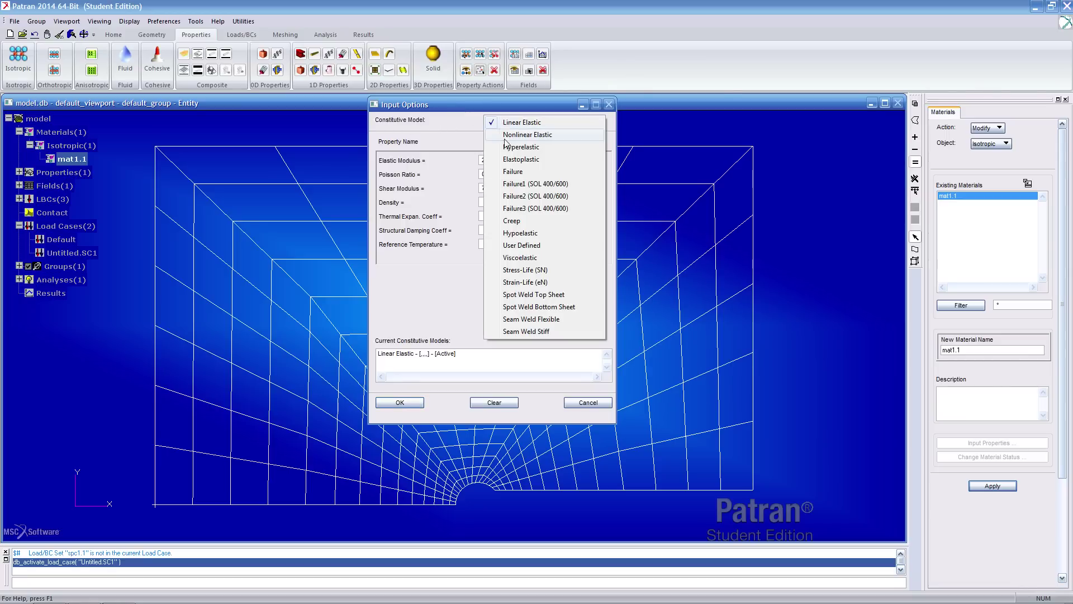
click(525, 271)
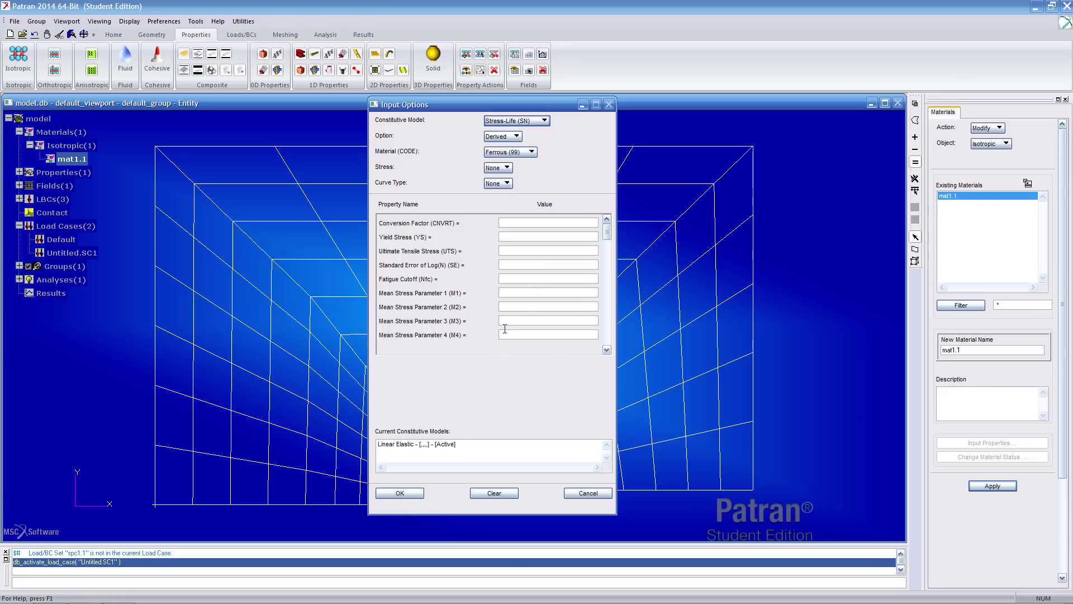
- Look up the Stress-Life parameter table (UTS 600.0 MPa) in the guide's Patran Setup section
key(alt+Tab)
key(alt+Tab)
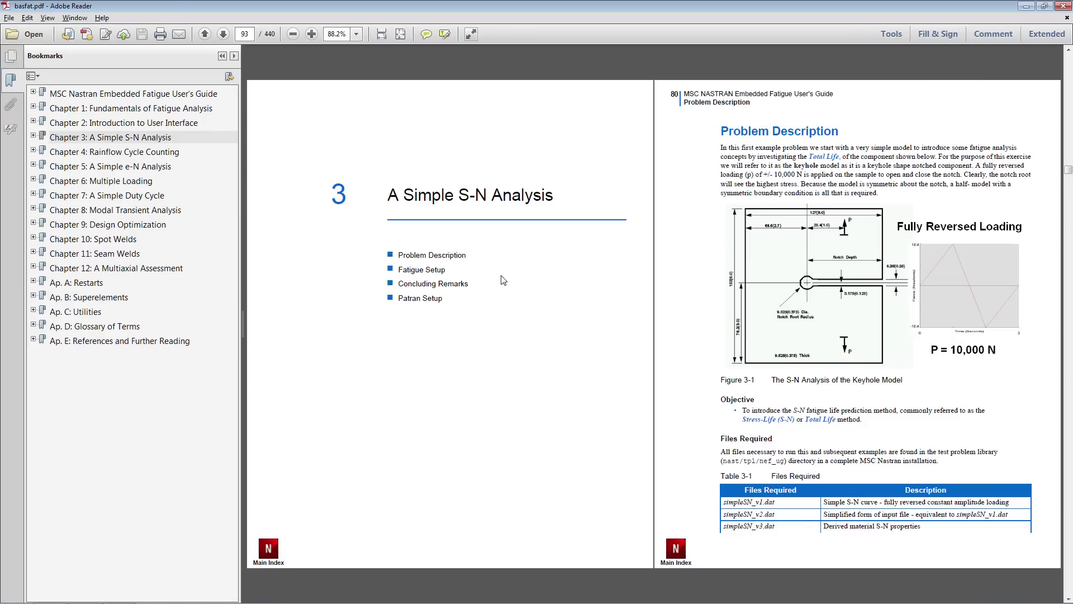
click(420, 298)
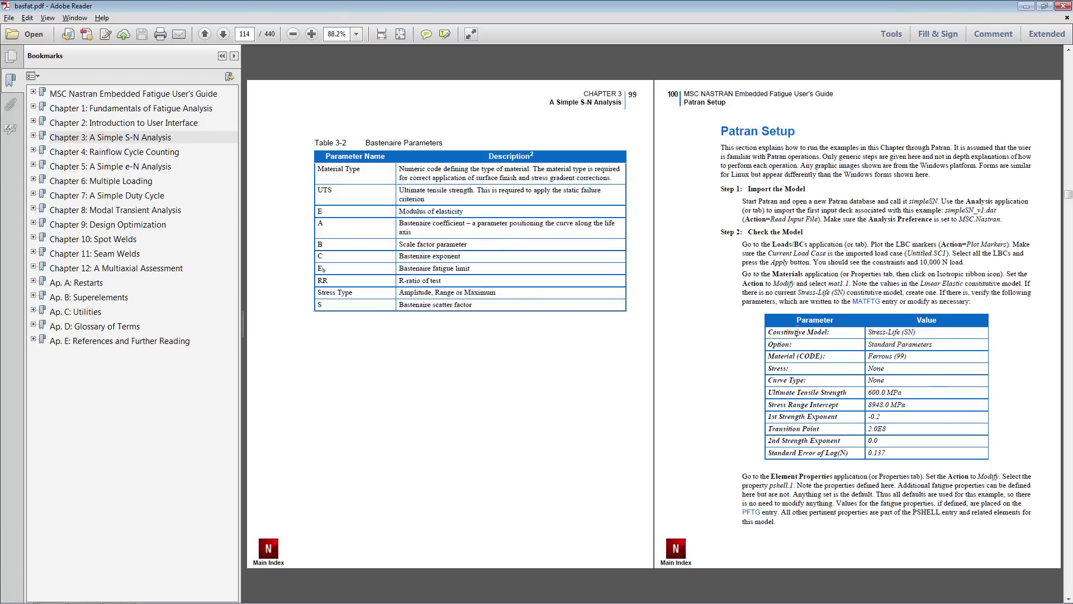
drag(797, 333, 877, 449)
key(alt+Tab)
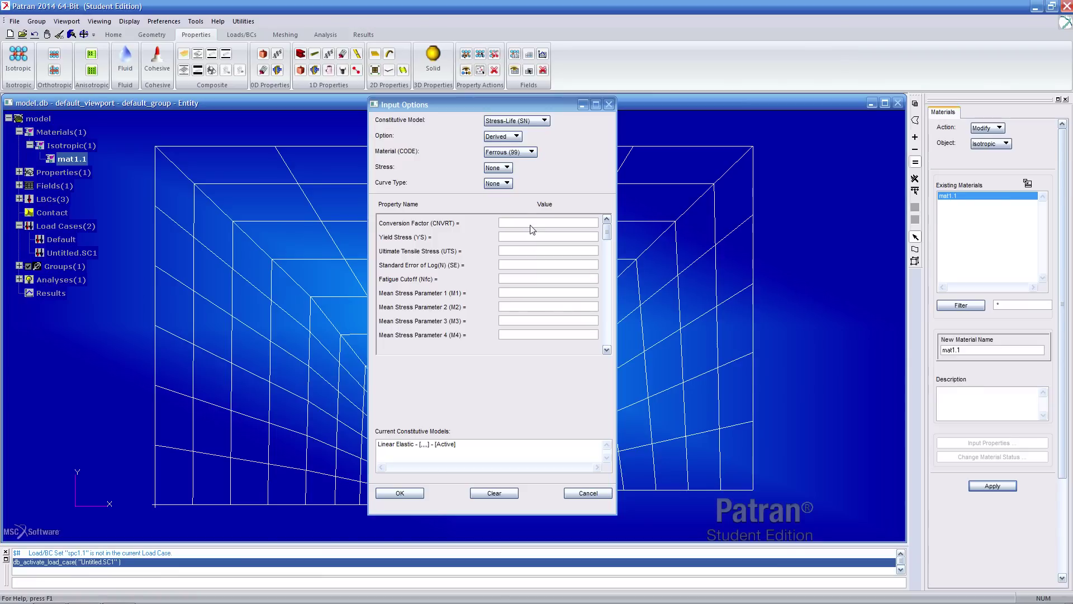
- Enter Standard Parameters UTS 600, SE .137, SRI1 8948, b1 -.2, Nc1 2e8, b2 0
click(502, 136)
click(508, 154)
click(507, 136)
click(507, 157)
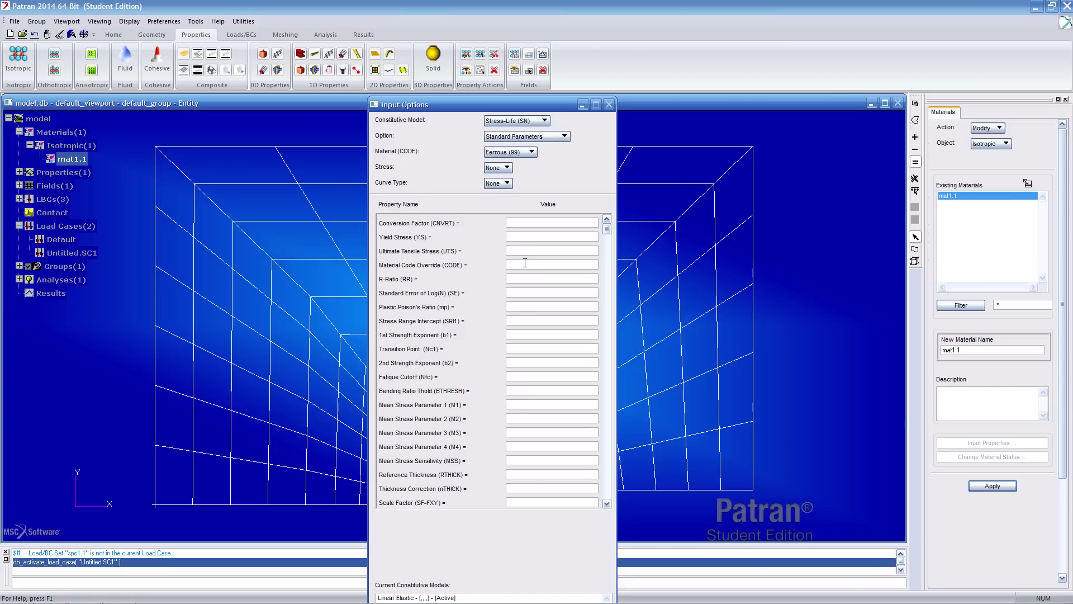
key(Tab)
key(Tab)
click(509, 348)
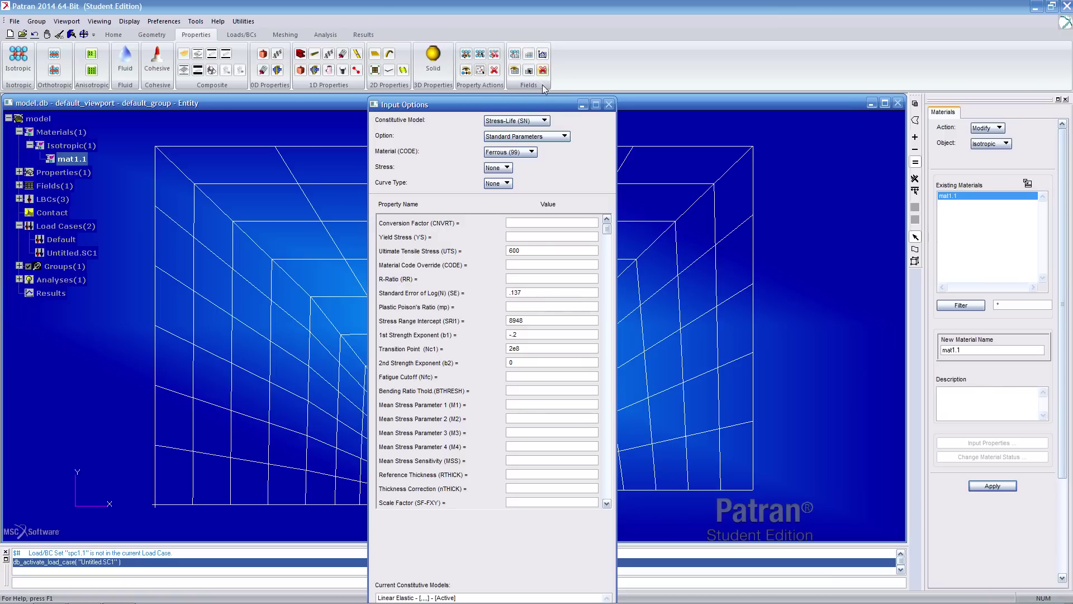
drag(554, 108, 538, 39)
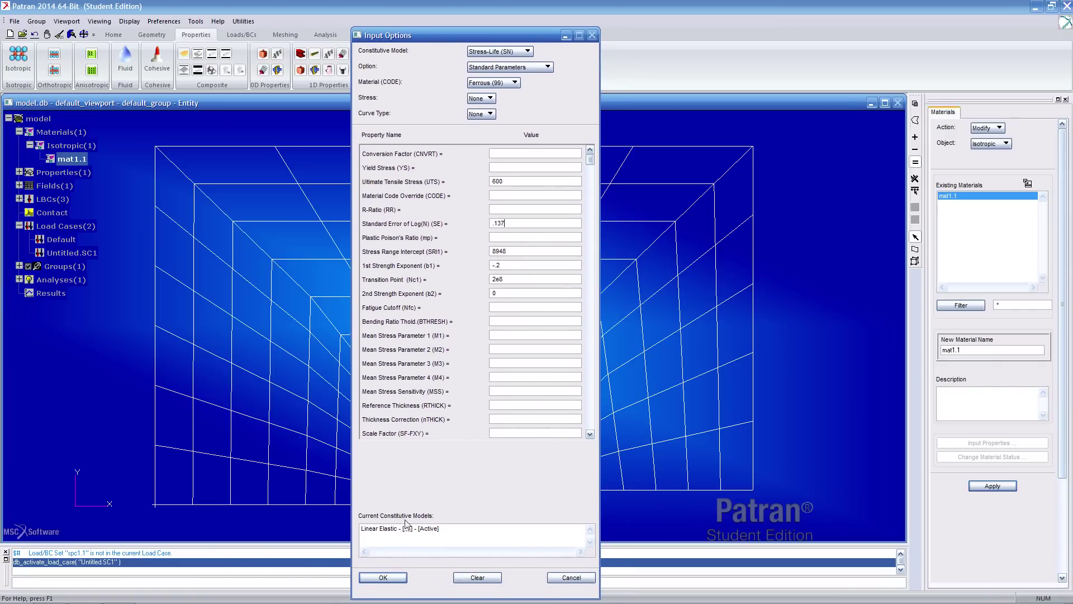
click(397, 575)
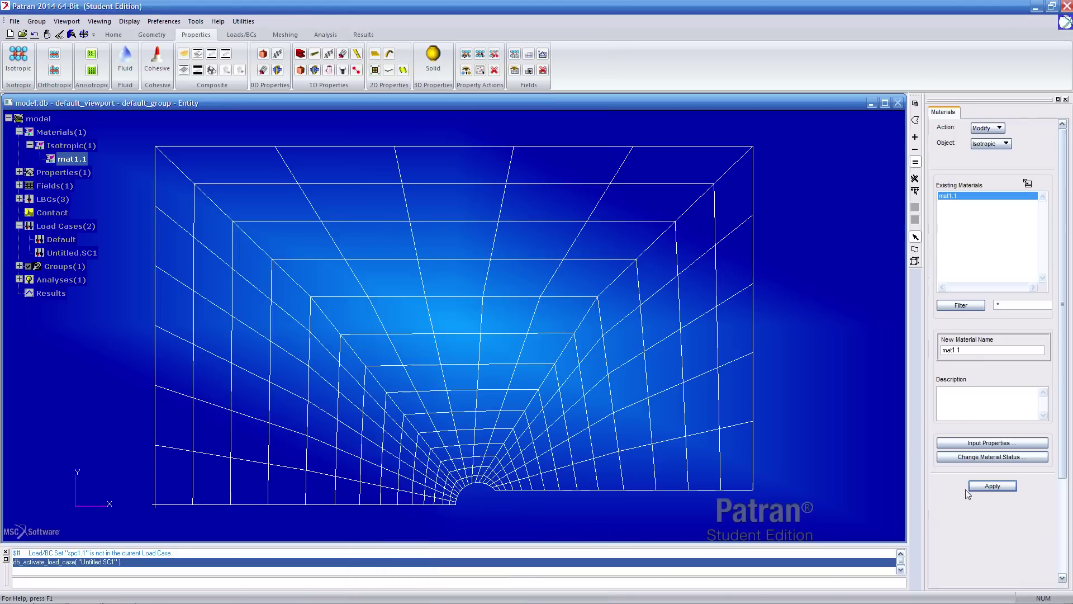
- Apply the mat1.1 changes and review its Stress-Life and Linear Elastic model values
click(989, 486)
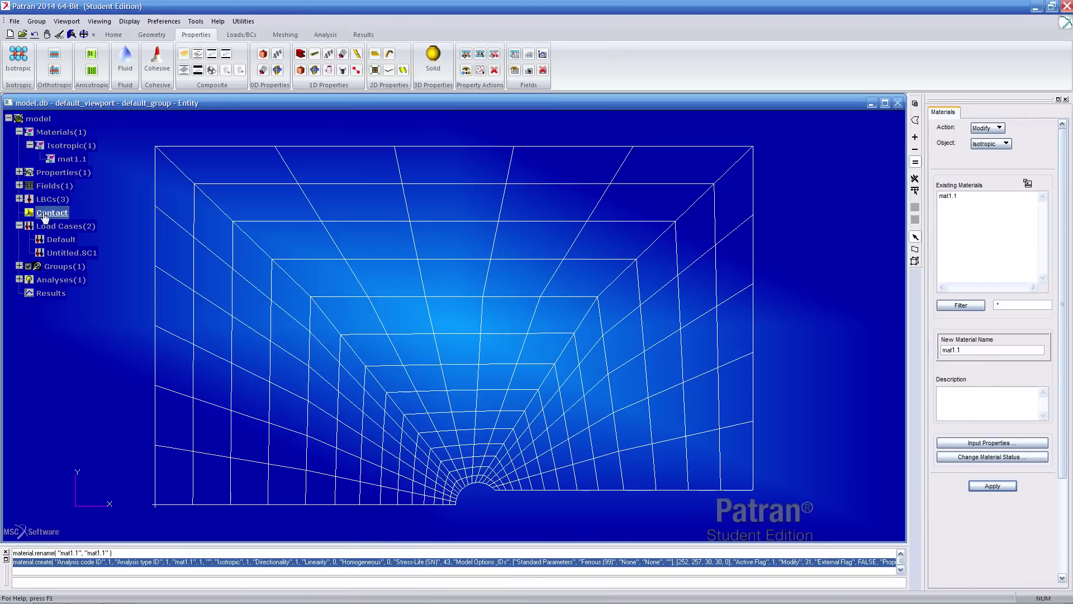
right_click(67, 161)
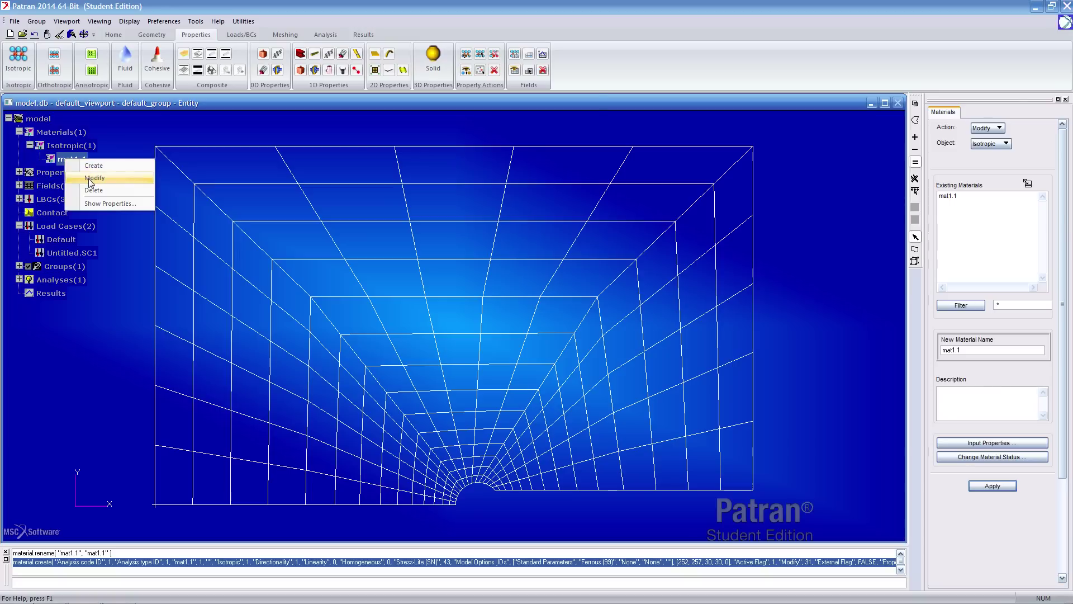
click(89, 185)
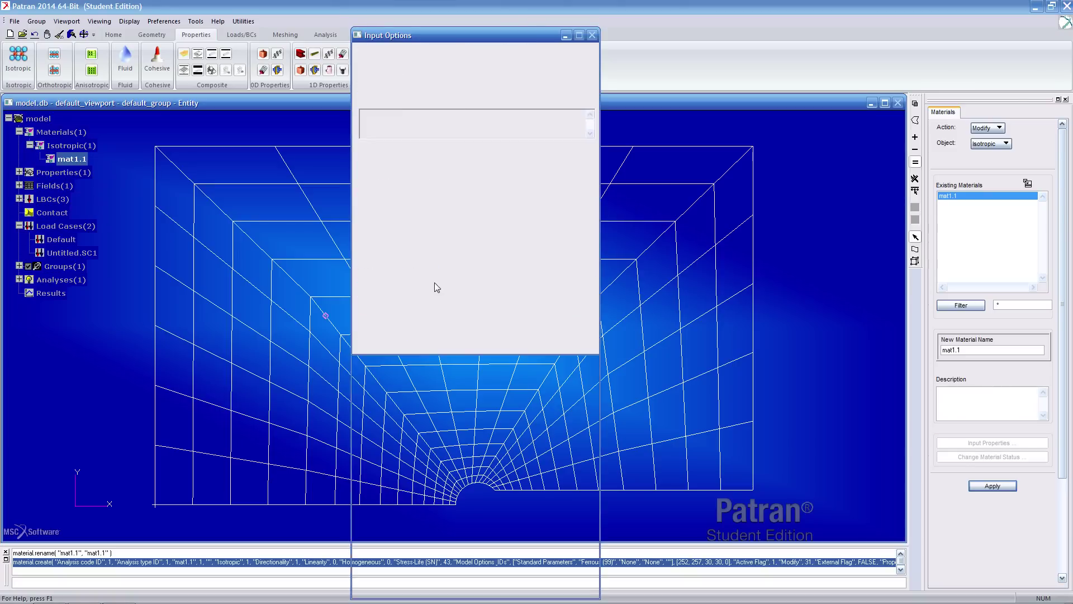
click(442, 290)
click(408, 528)
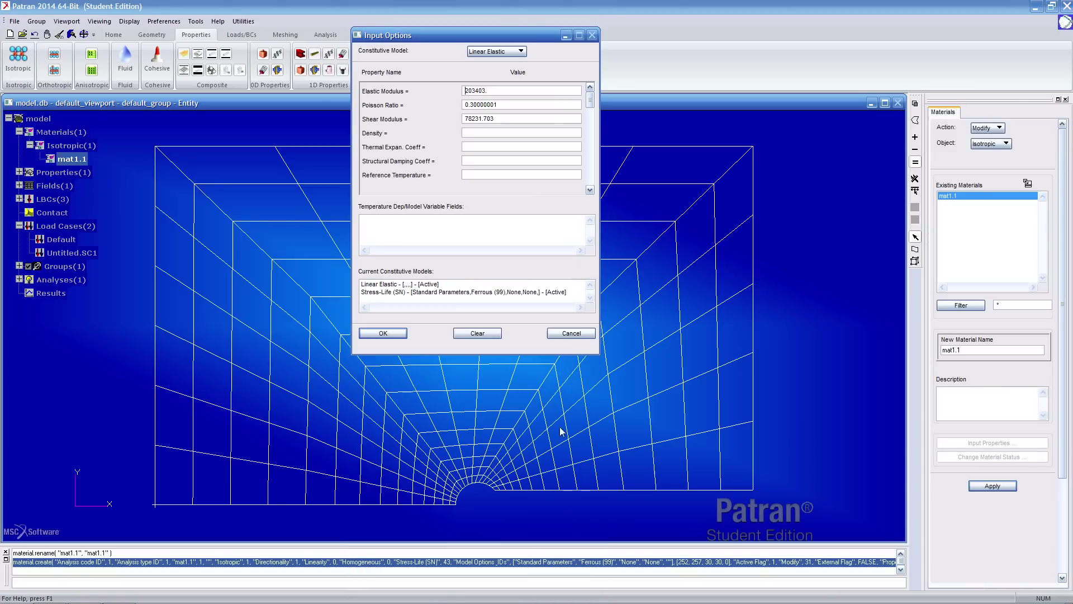
click(562, 335)
- Check mat1.1's stored Stress-Life values (UTS 600, SRI1 8948) in Show Properties
right_click(59, 160)
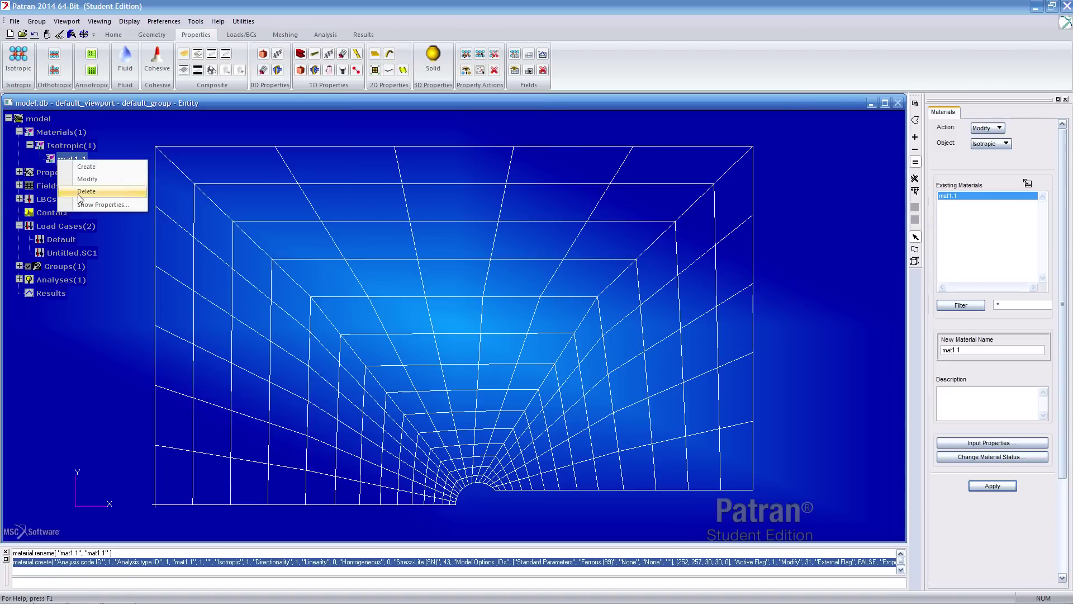
click(89, 205)
click(459, 227)
drag(504, 35, 511, 16)
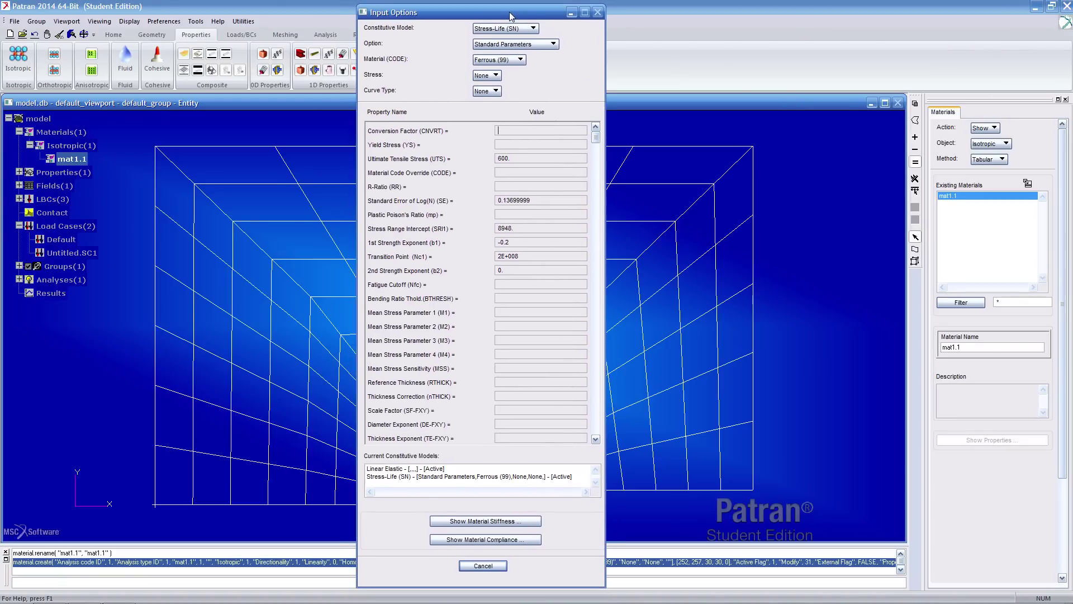
click(483, 566)
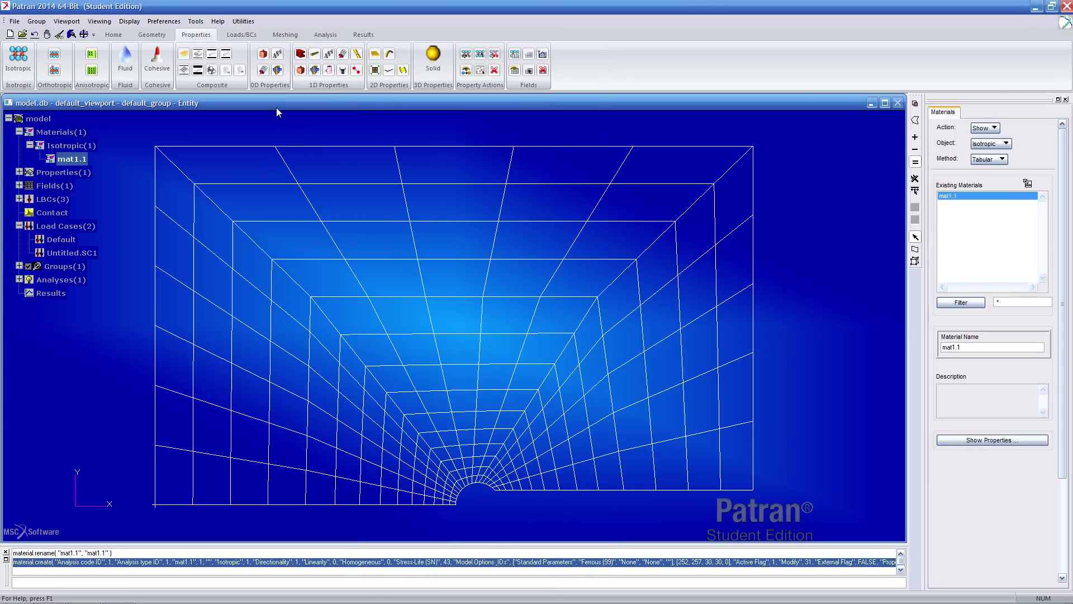
- Turn on Run SN Analysis in the entire-model job's Fatigue Parameters
click(326, 36)
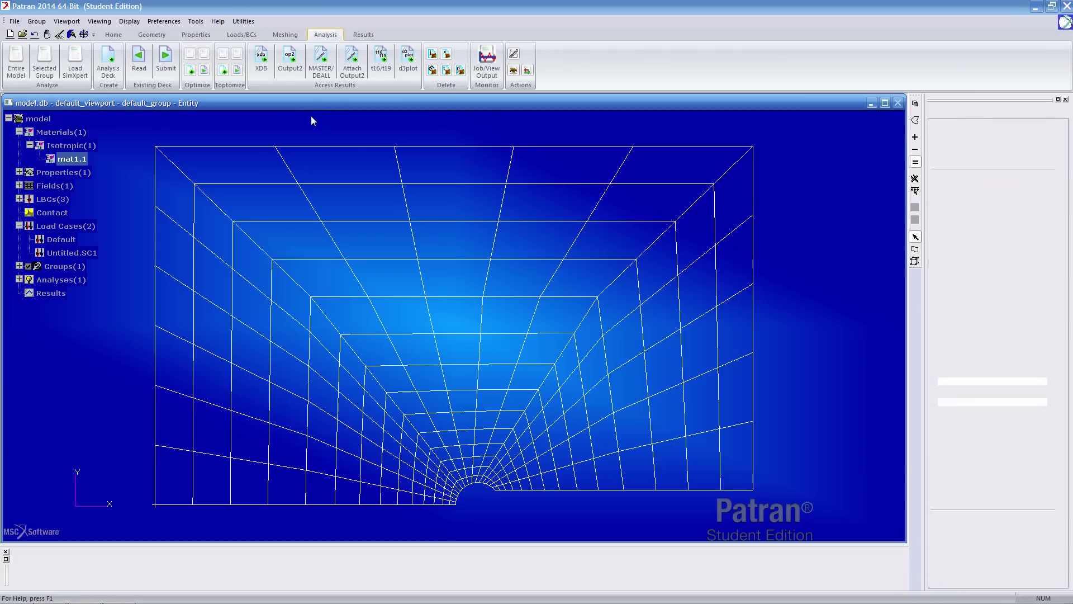
click(17, 64)
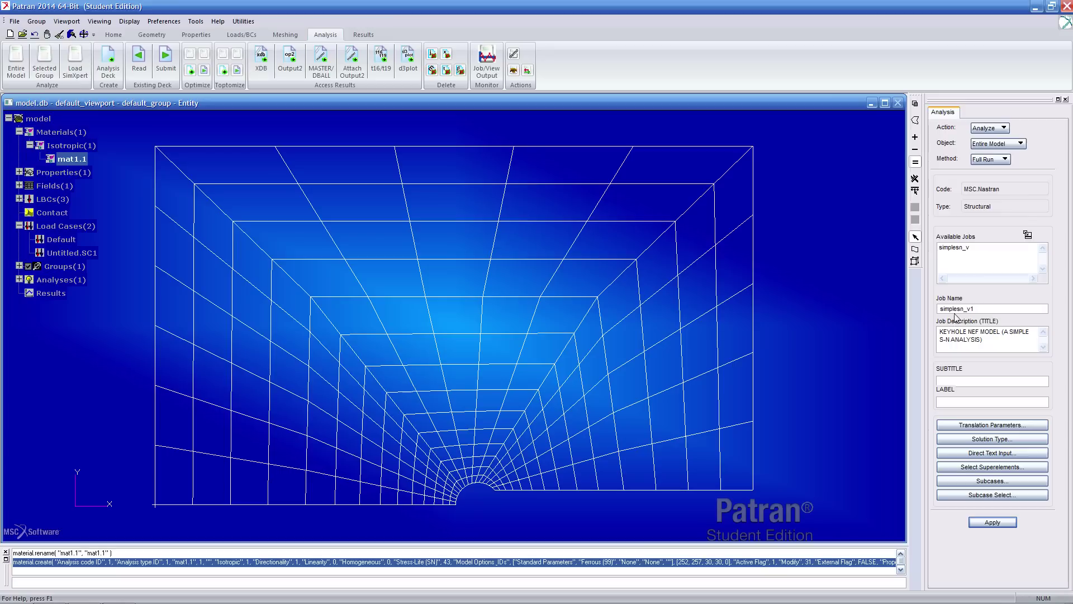
click(998, 440)
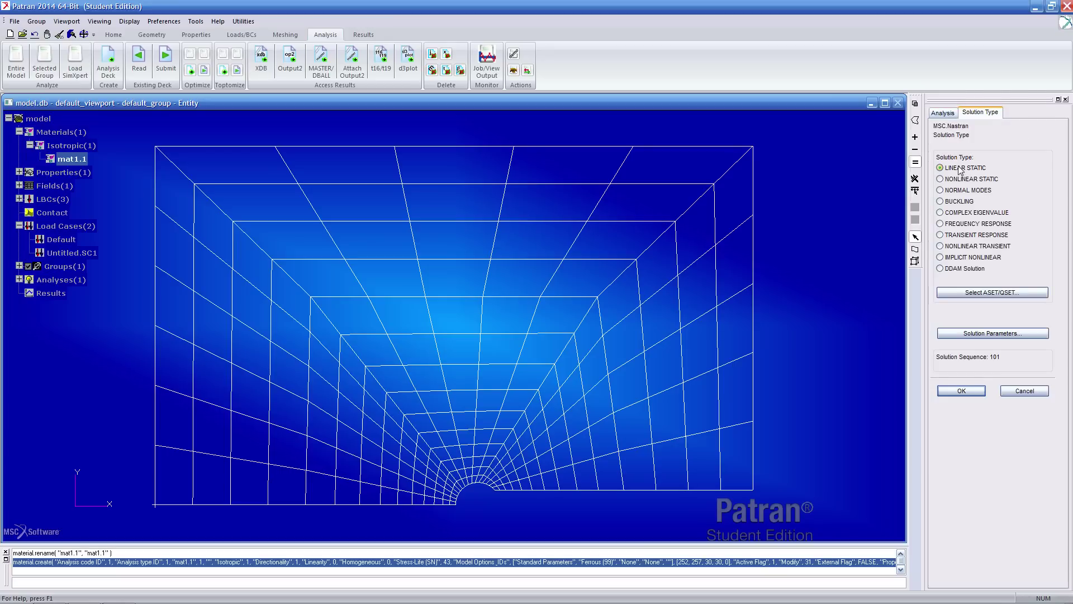
click(995, 333)
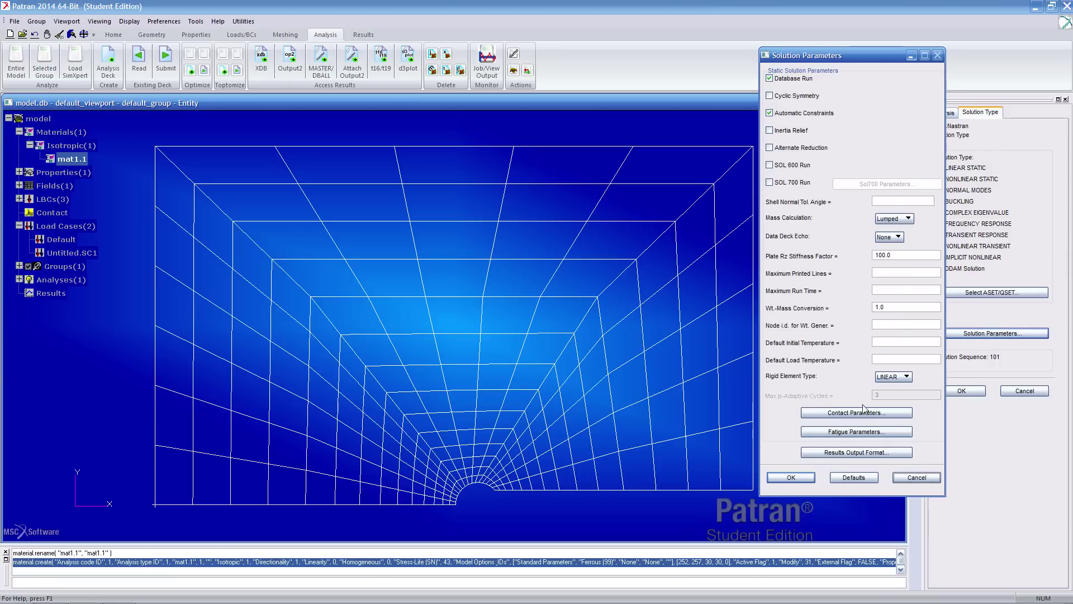
click(856, 432)
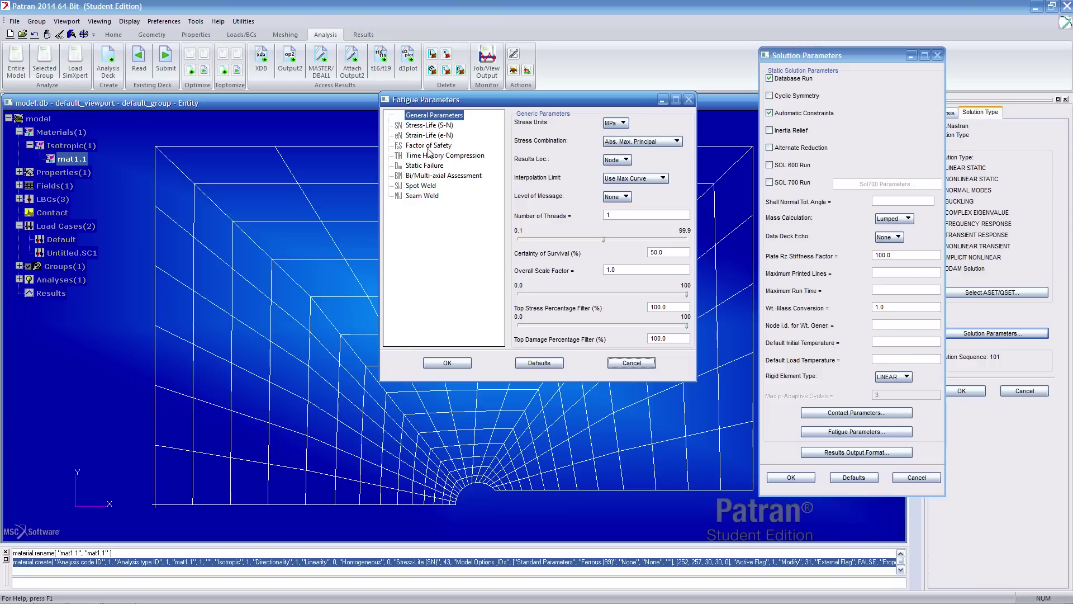
click(435, 127)
click(542, 116)
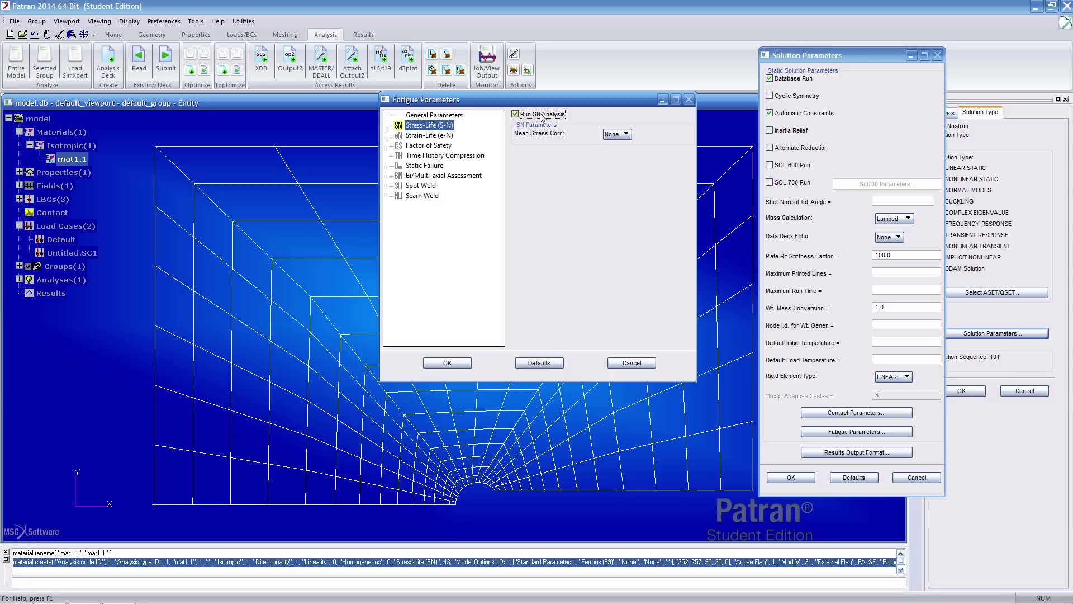
click(463, 367)
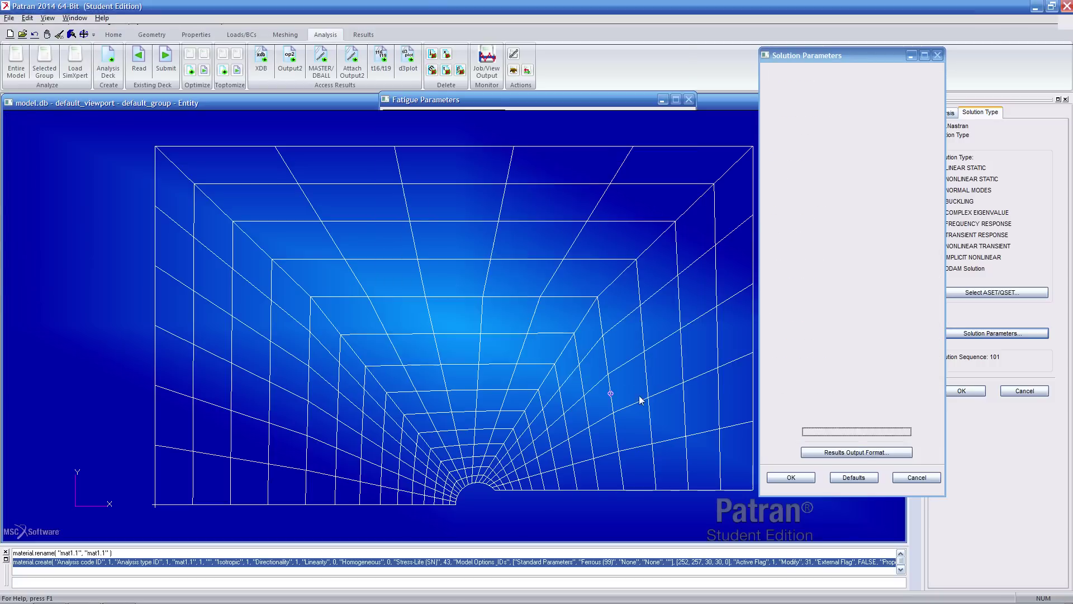
- Set the results output format to OP2 instead of XDB
click(856, 452)
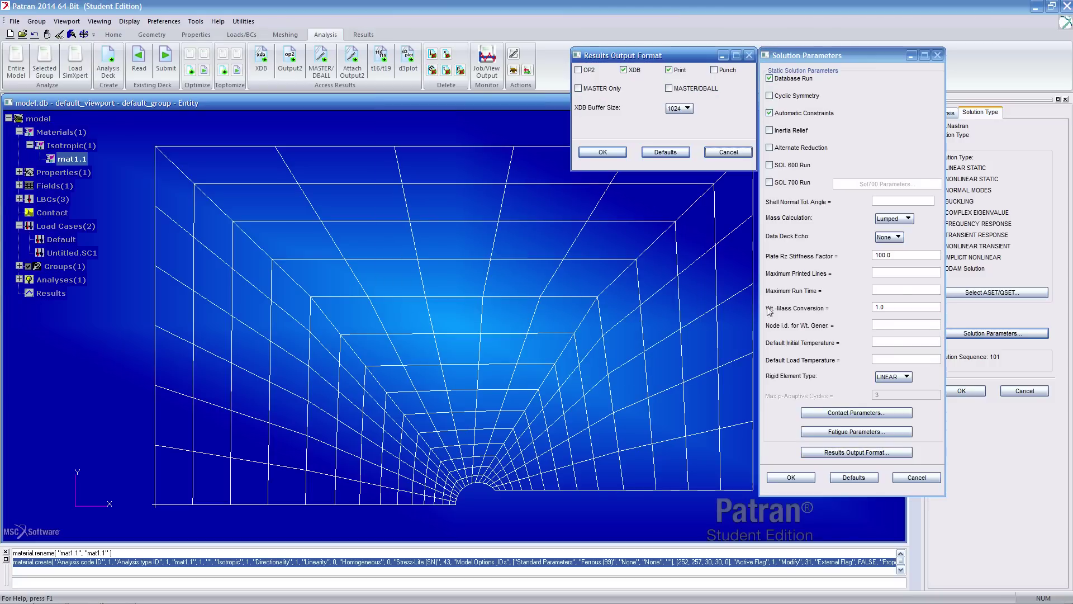
click(590, 71)
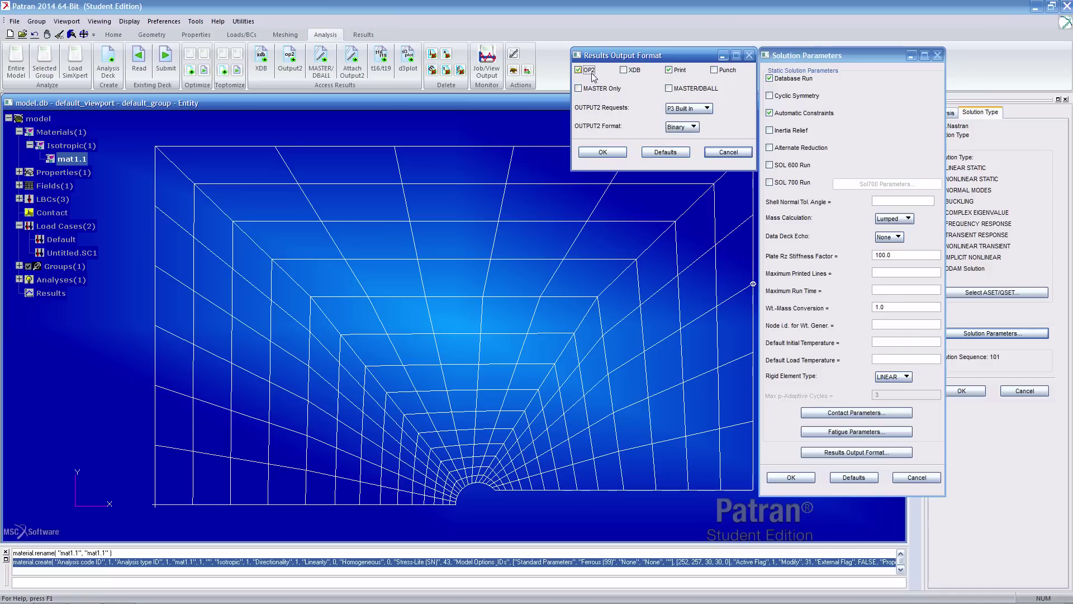
click(626, 71)
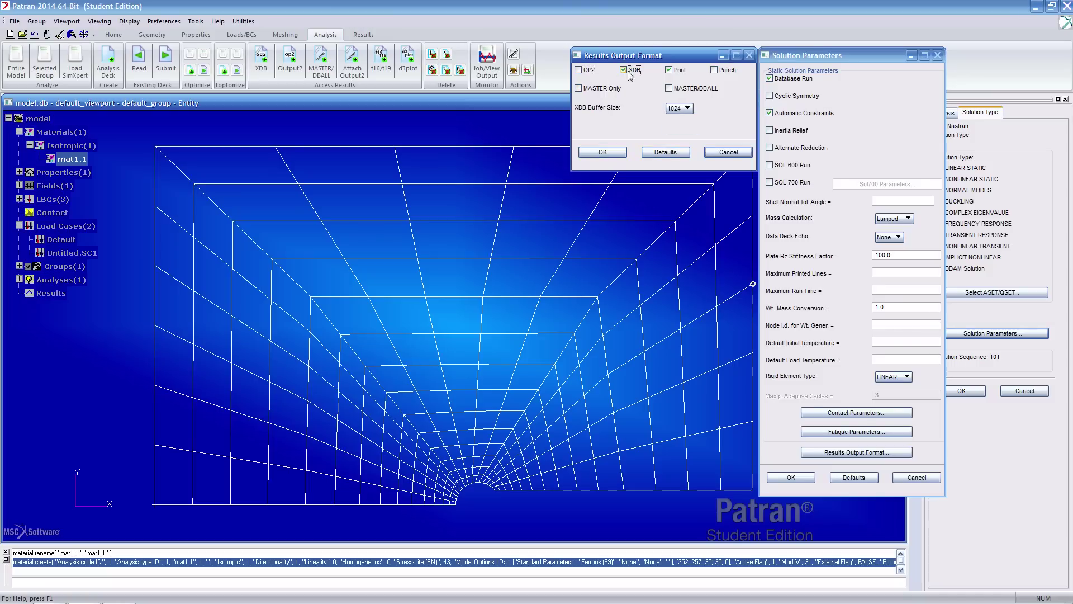
click(587, 72)
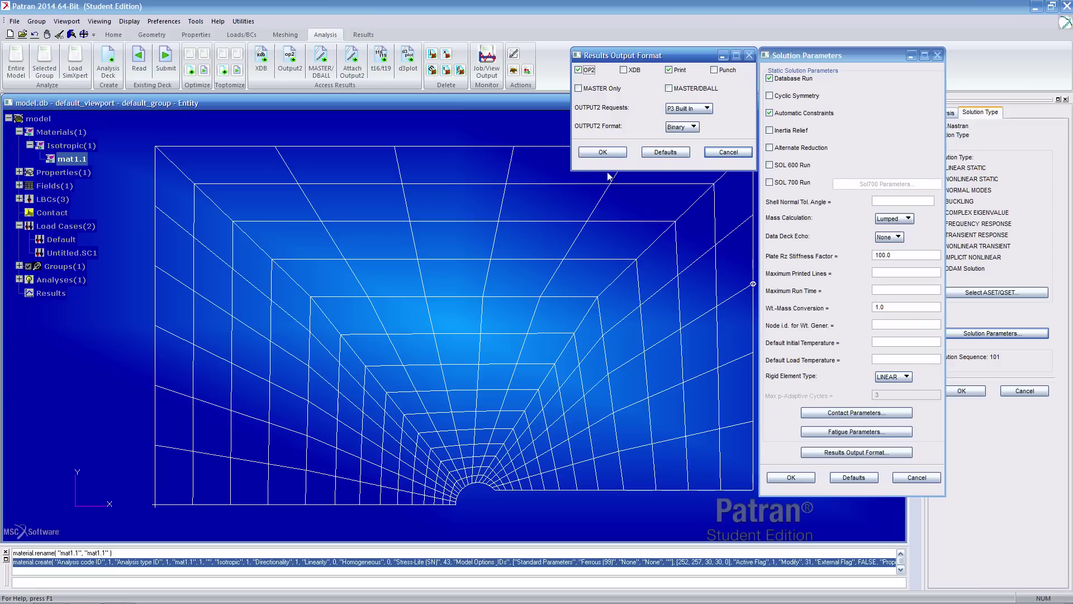
click(614, 156)
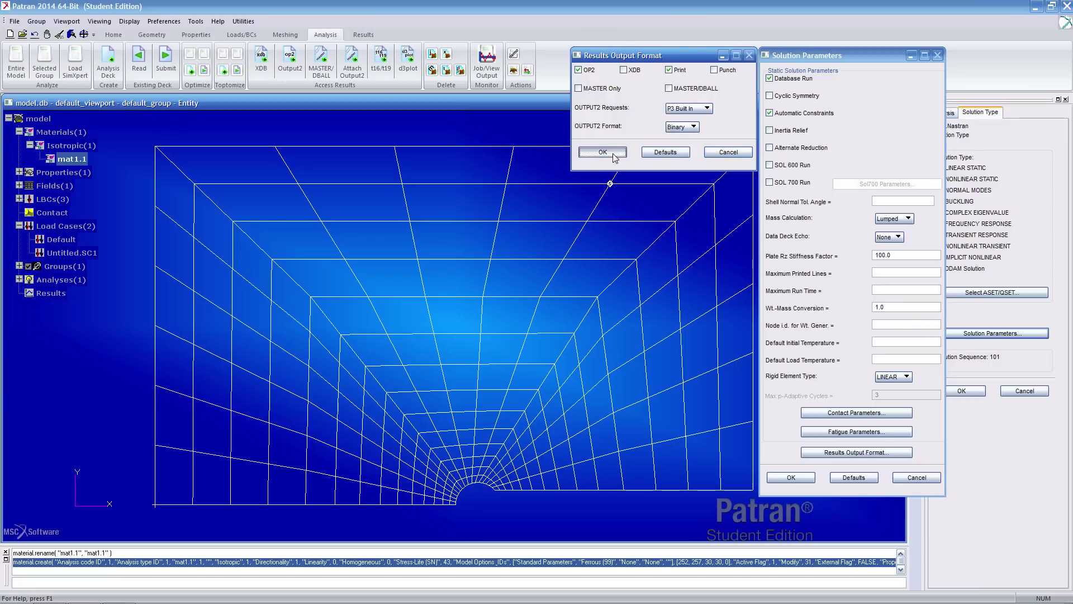
- Accept the solution settings and load the Untitled.SC1 subcase, based on load case Untitled.SC1
click(791, 477)
click(961, 391)
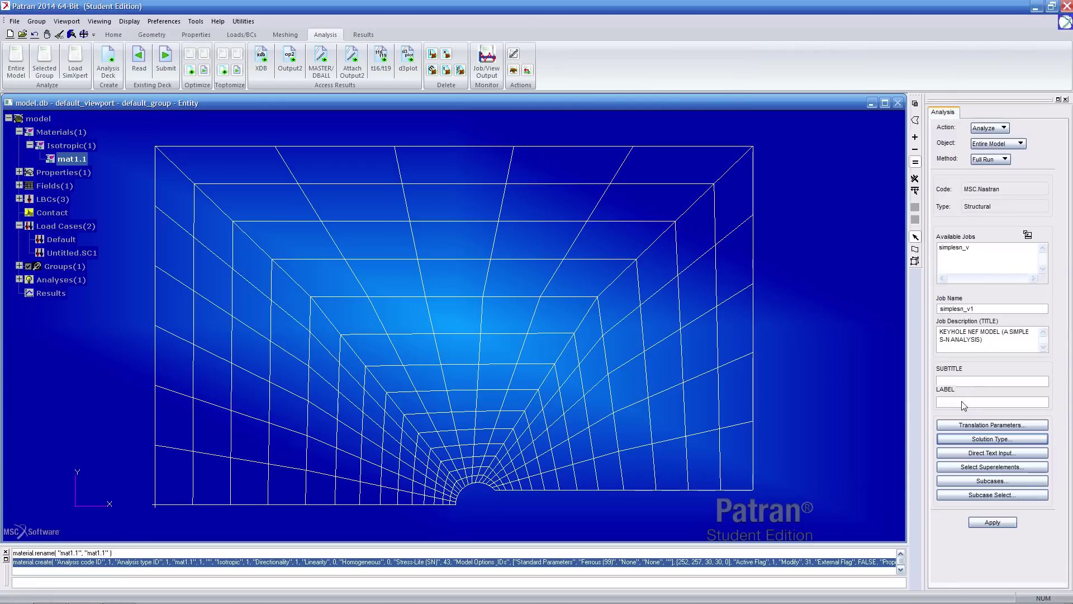
click(1000, 482)
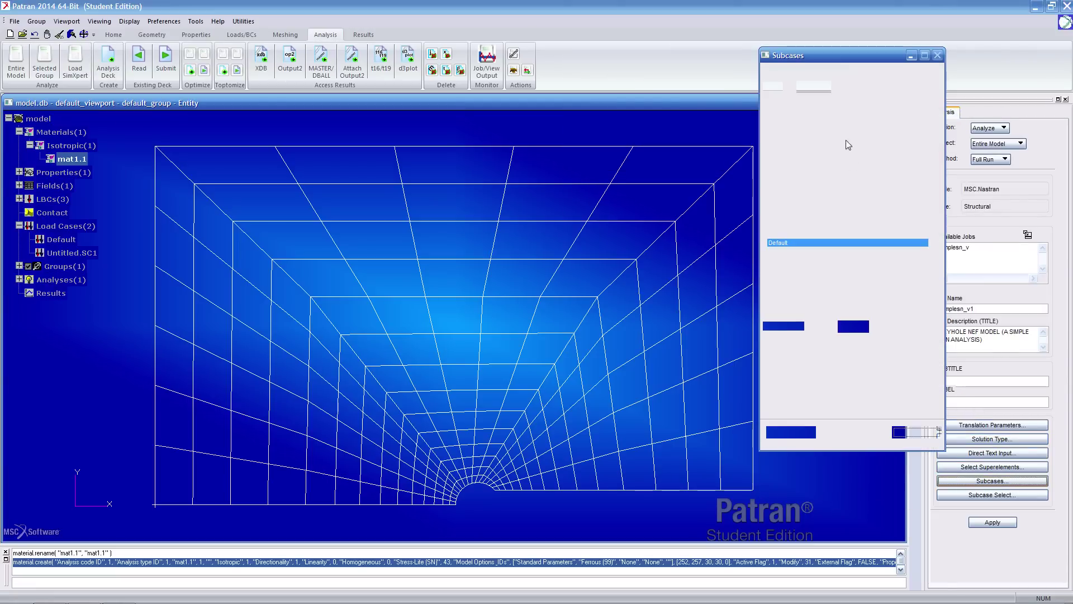
drag(840, 59, 790, 69)
click(762, 130)
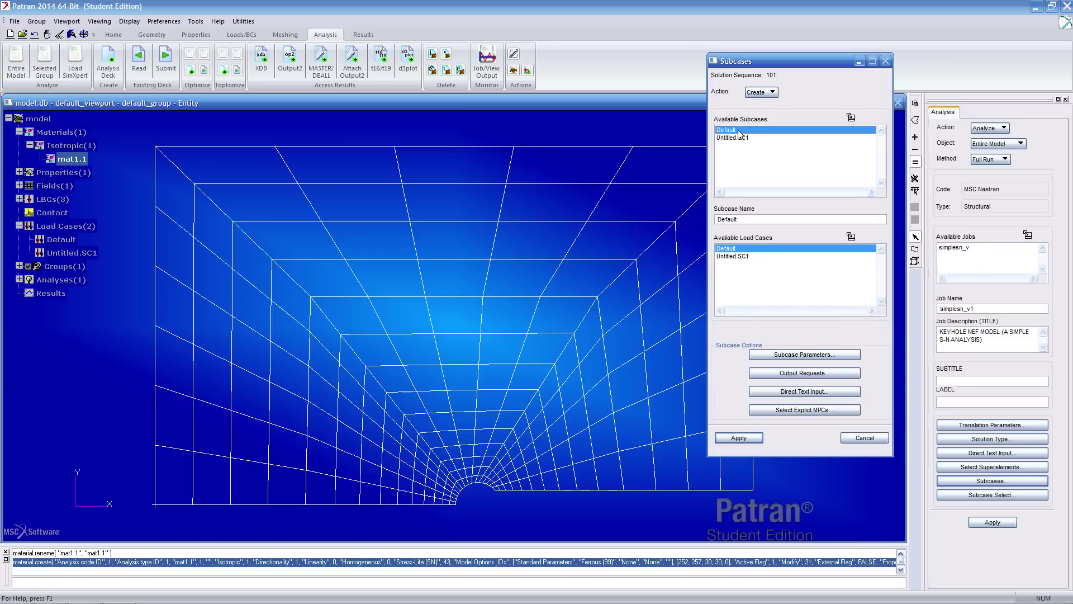
click(748, 257)
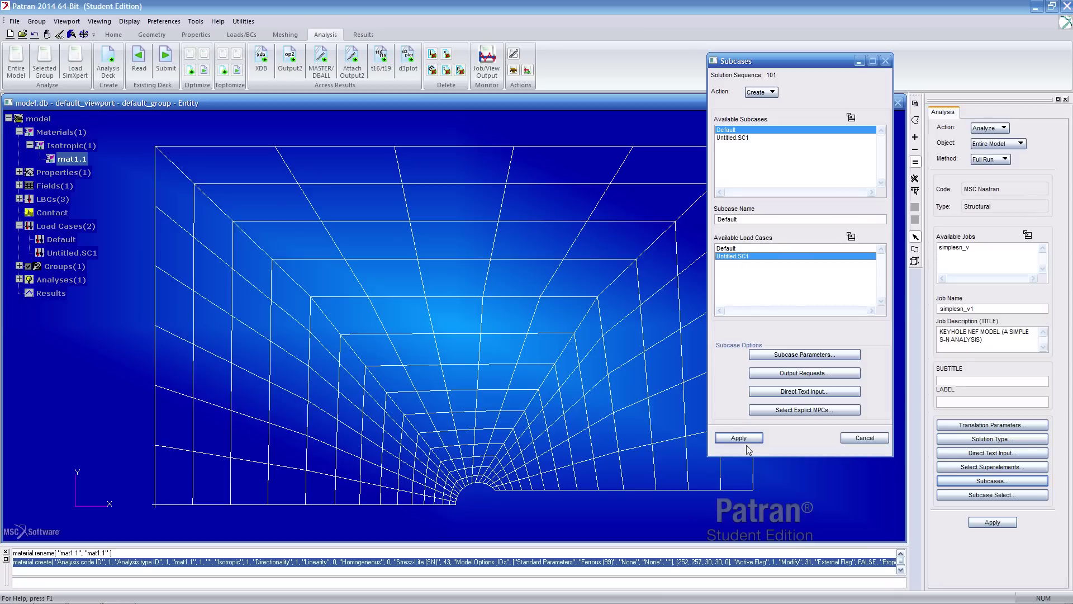
click(745, 140)
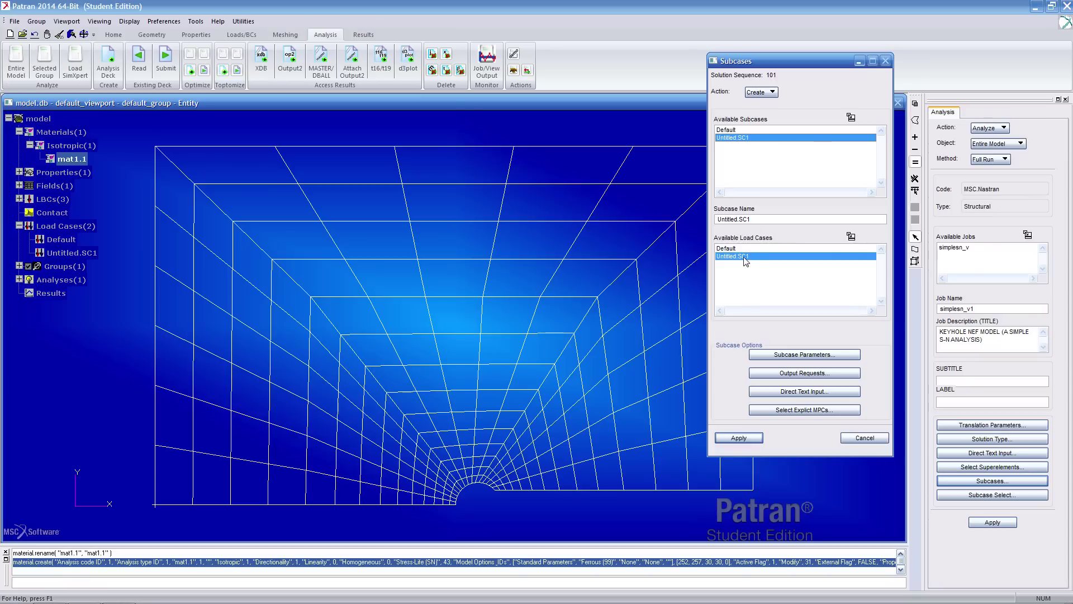
- Add a Fatigue Life output request to the Untitled.SC1 subcase
click(805, 373)
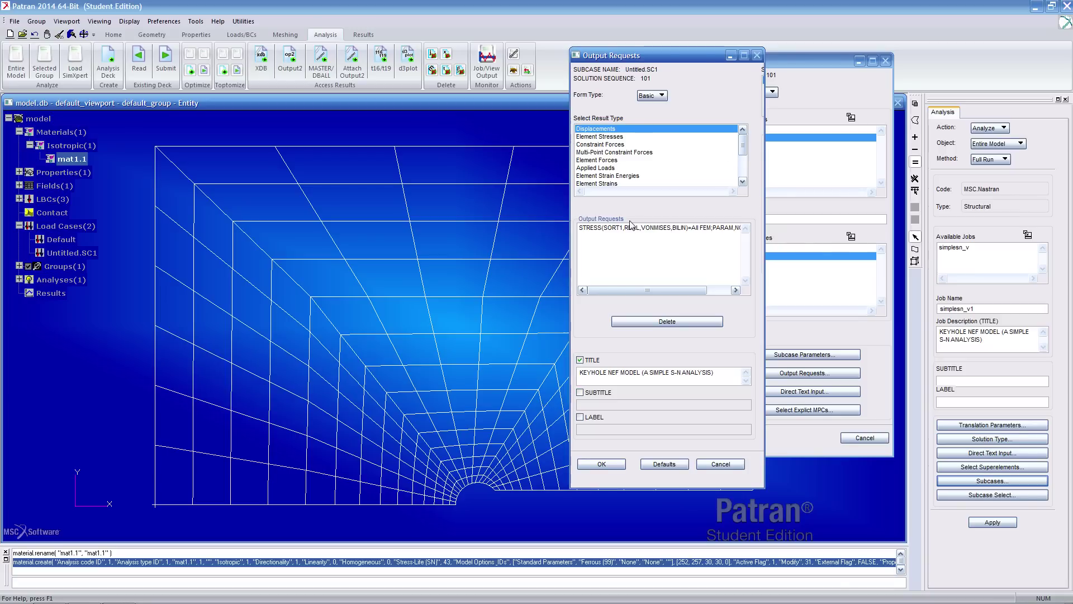
drag(742, 148, 743, 168)
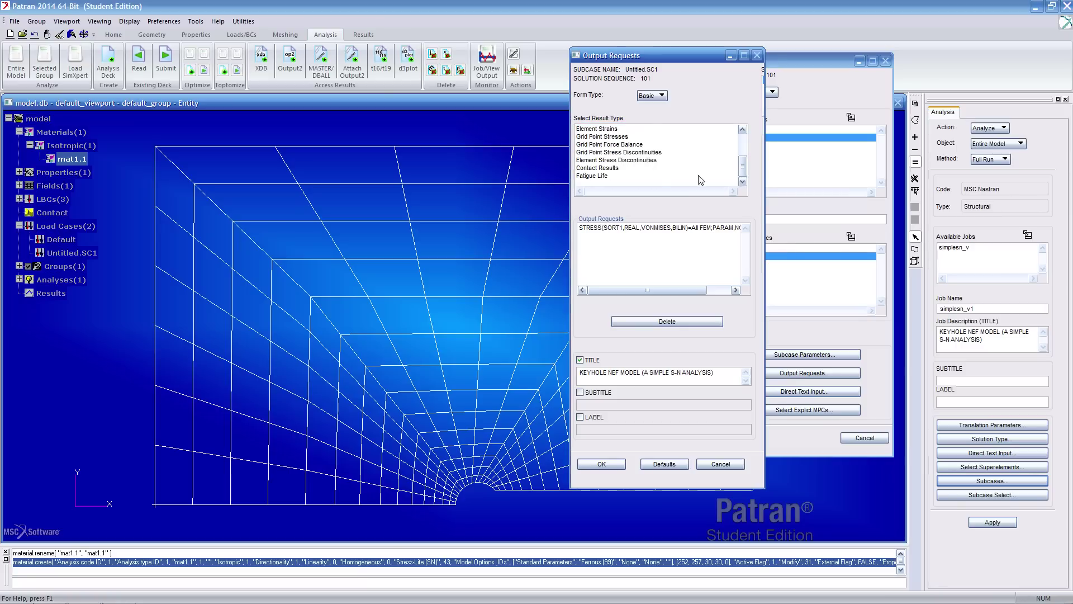
click(608, 176)
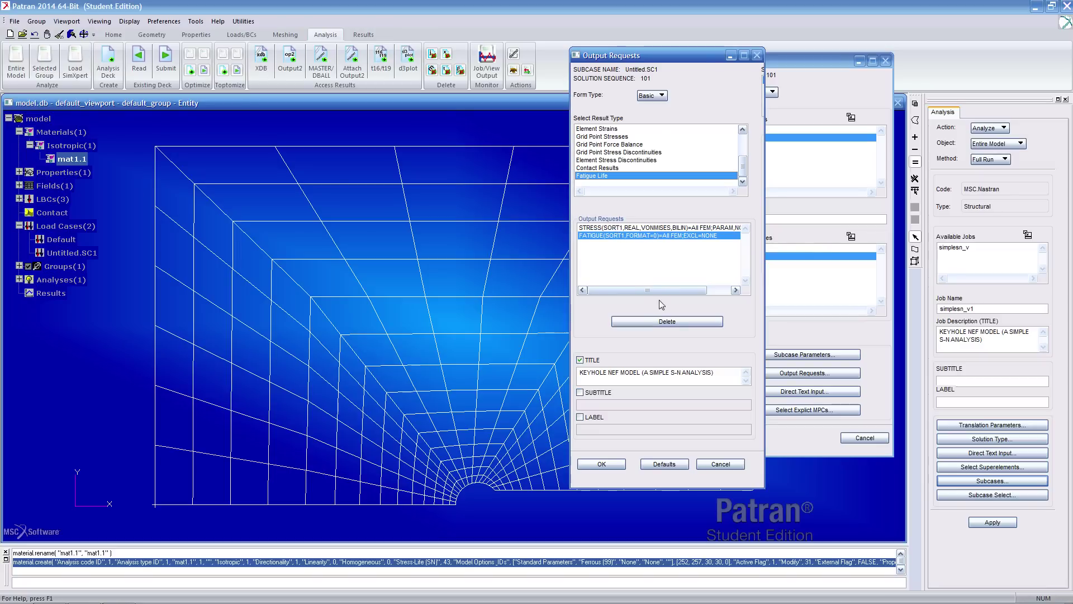
click(664, 321)
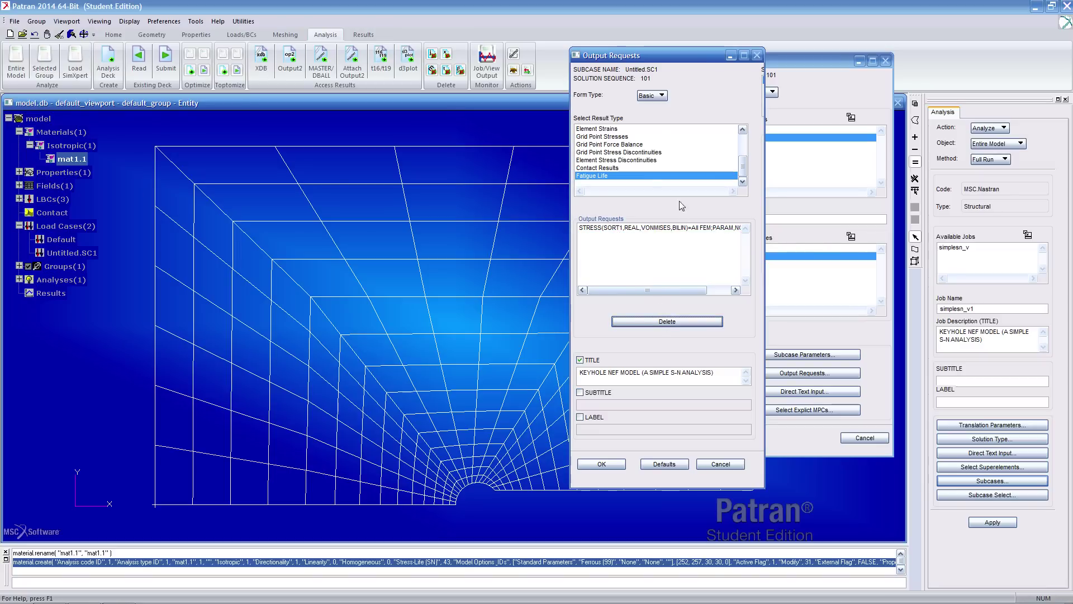
click(638, 177)
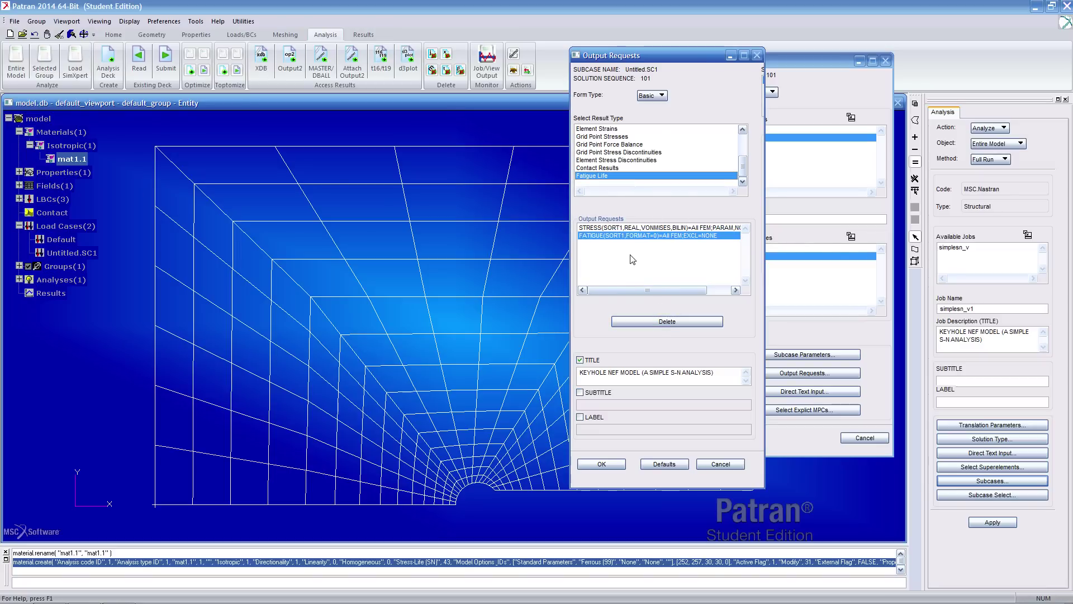
click(601, 463)
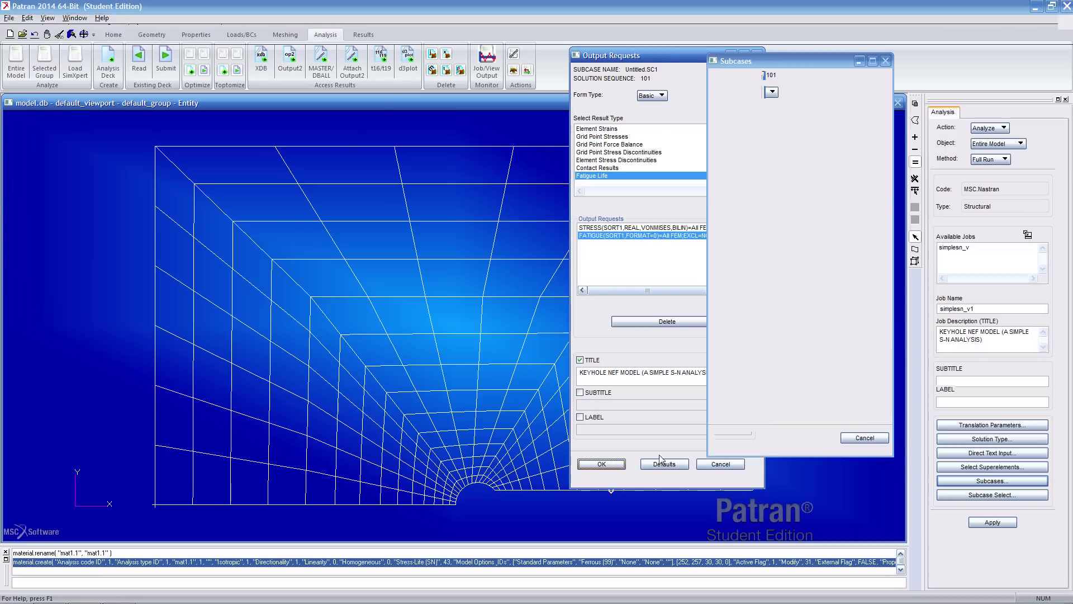
- Apply the subcase, confirm overwriting the existing Untitled.SC1, and close the Subcases form
click(740, 439)
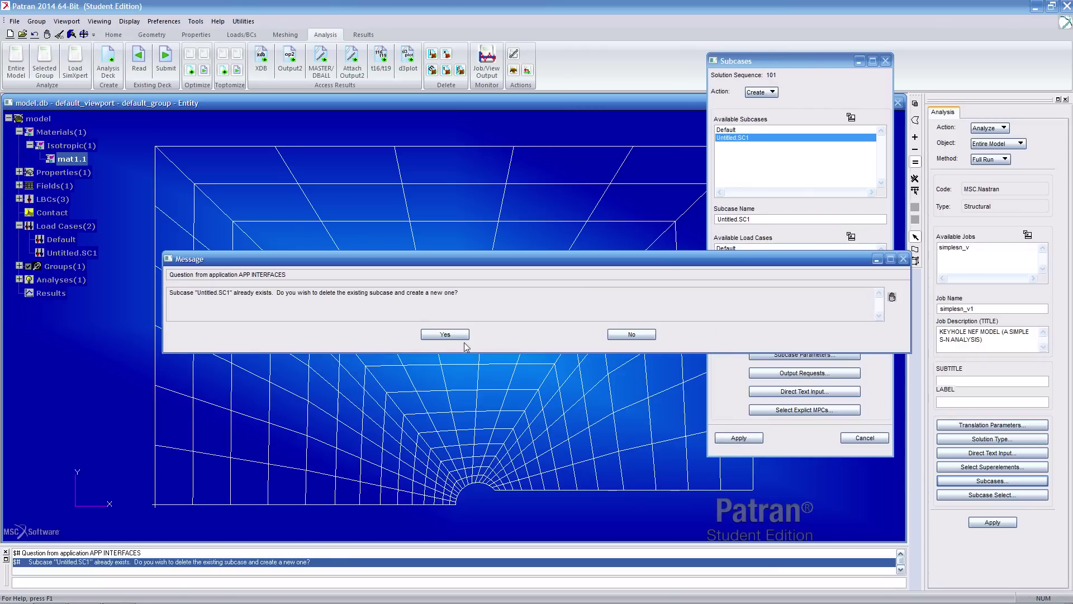
click(445, 335)
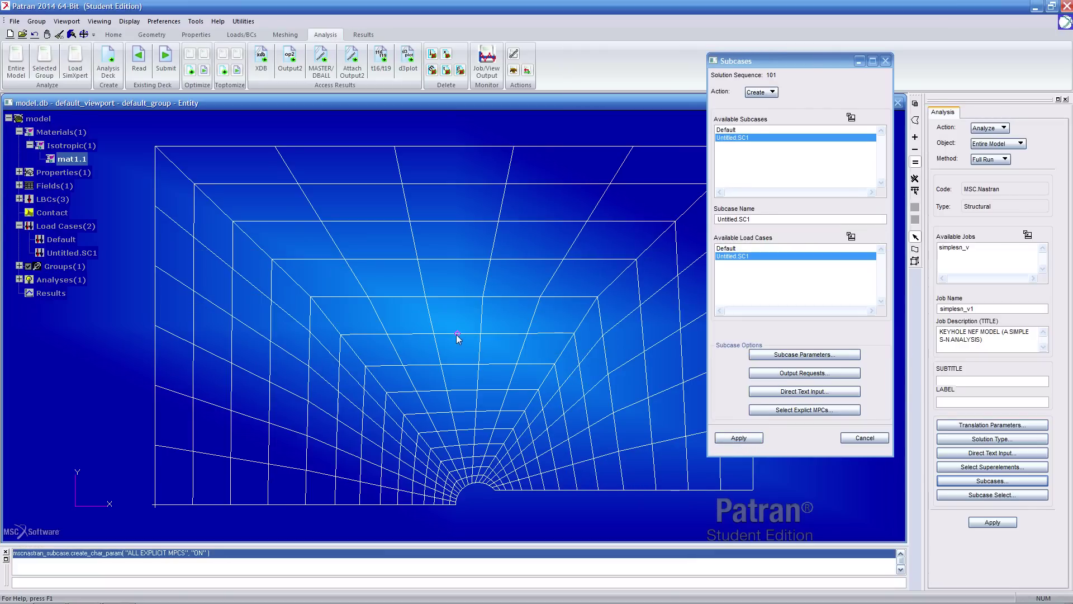
click(865, 439)
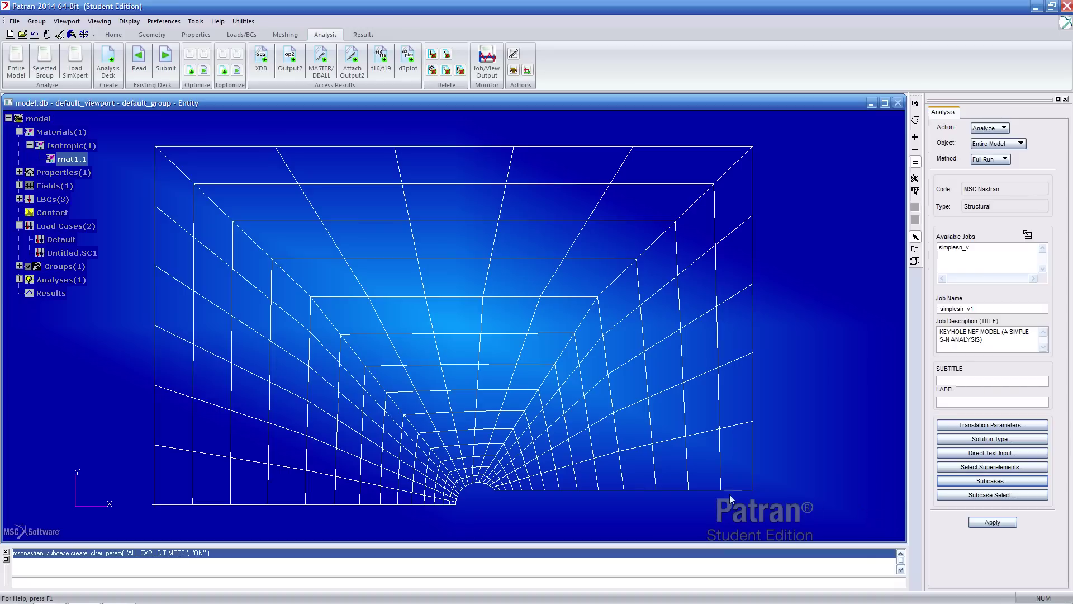
- Start a non-spatial tabular field UnitLoad in Loads/BCs and enter times 0, 1, 2, 3
click(242, 35)
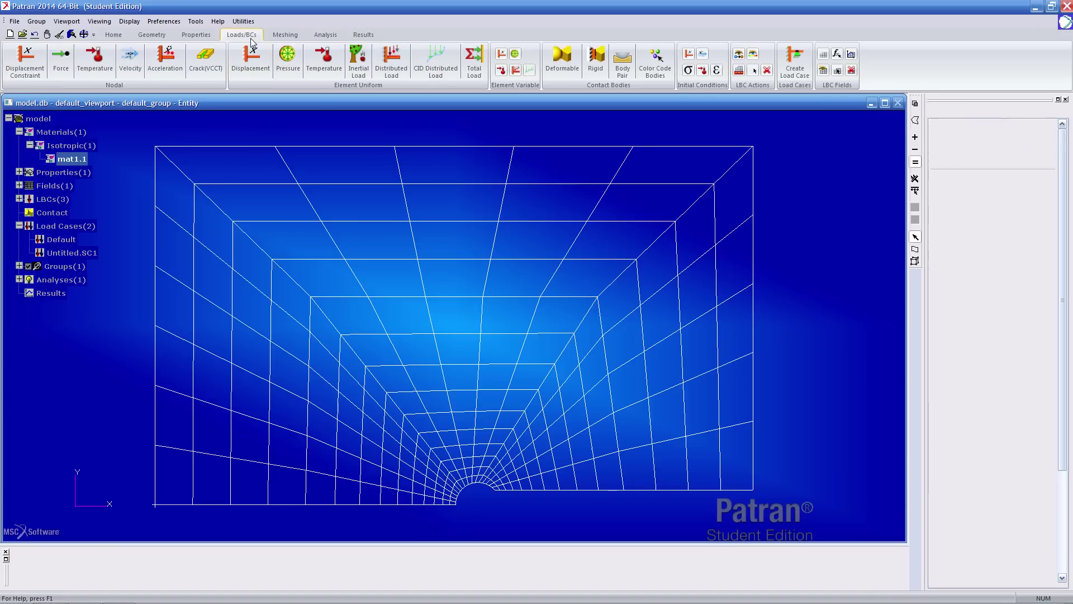
click(852, 55)
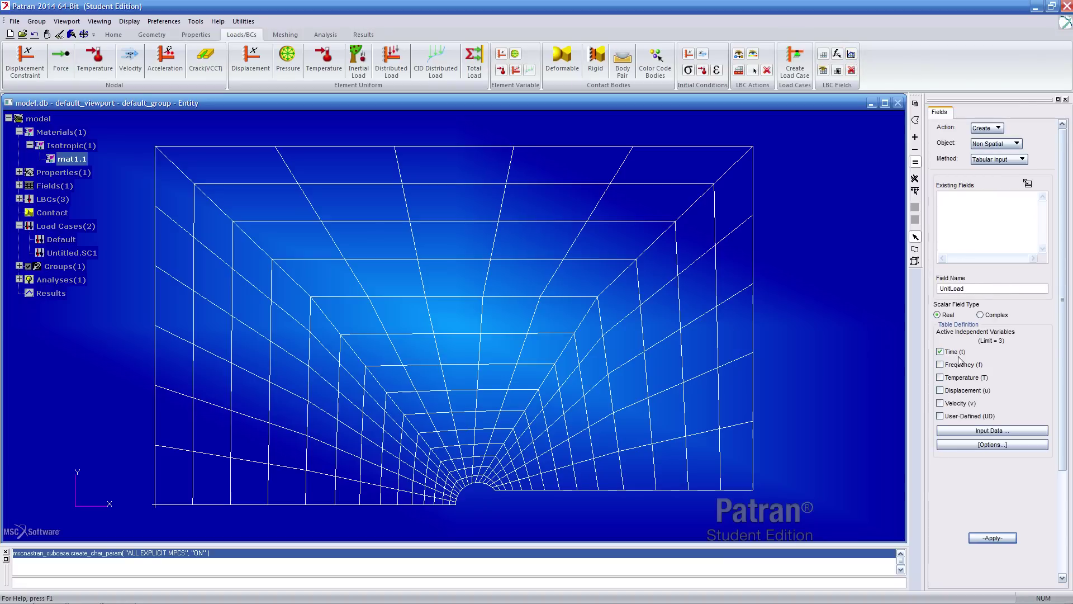
click(989, 430)
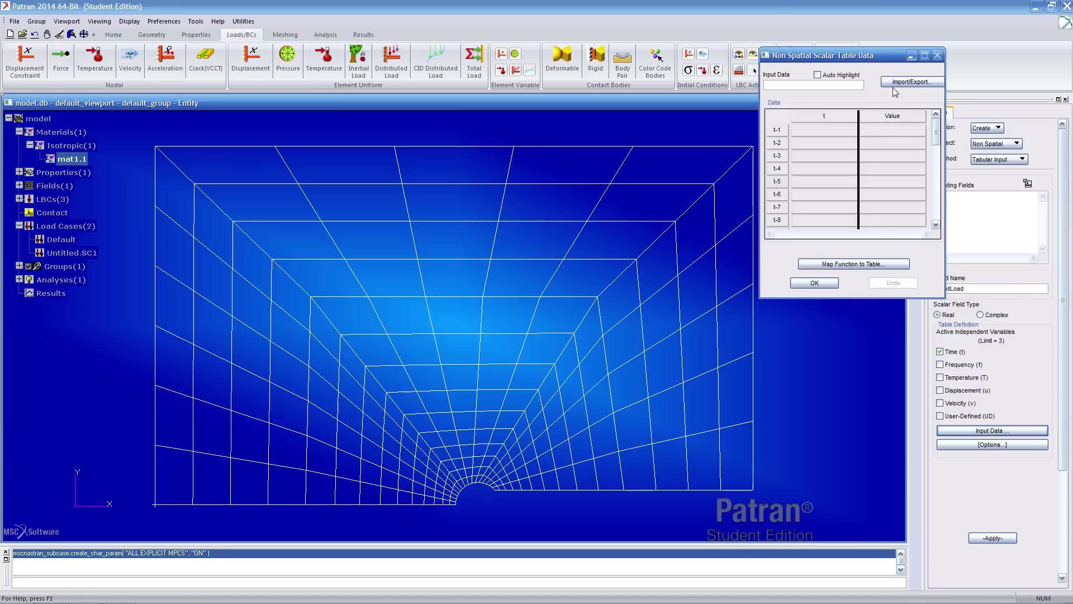
click(837, 132)
key(Return)
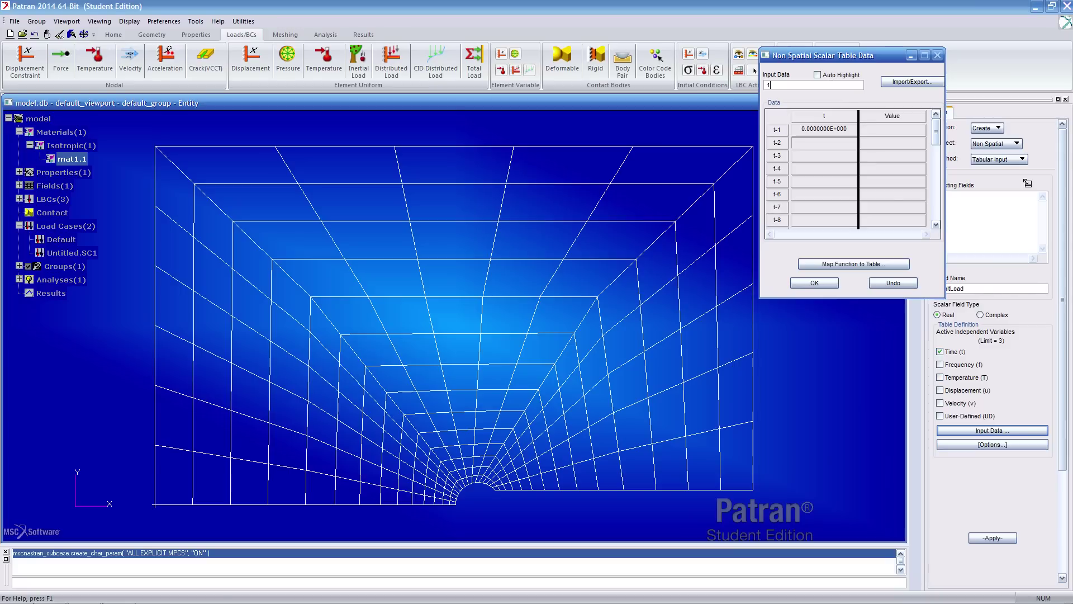
key(Return)
text(2)
key(Return)
text(3)
key(Return)
- Enter field values 0, 1, -2, 0 for the four times
click(895, 129)
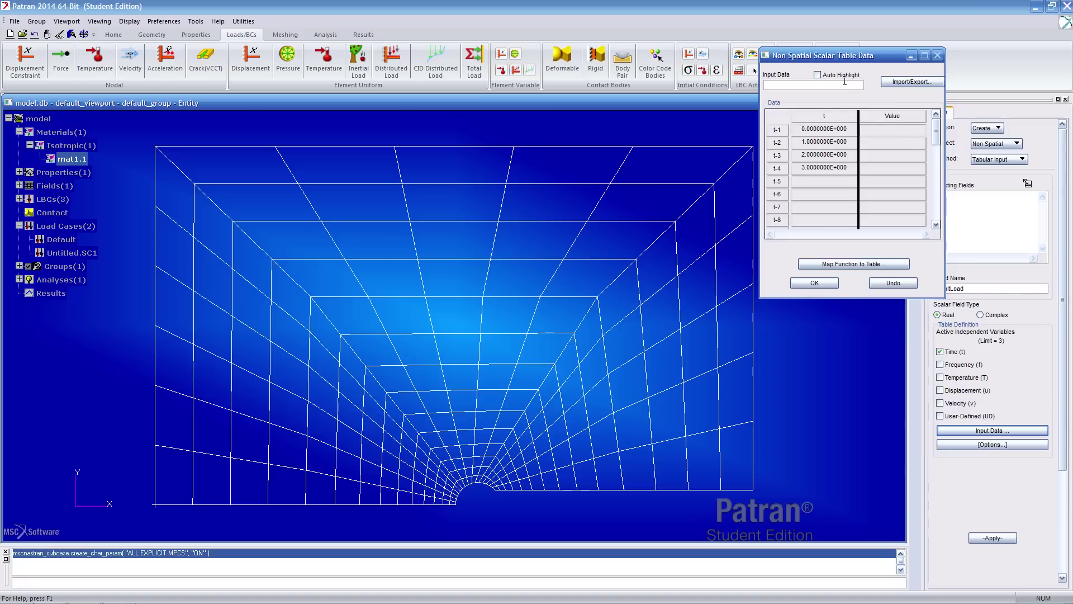
text(0)
key(Return)
text(1)
key(Return)
text(-2)
key(Return)
text(0)
key(Return)
- Correct the time 2 value to -1 and create the UnitLoad field
key(Up)
key(Up)
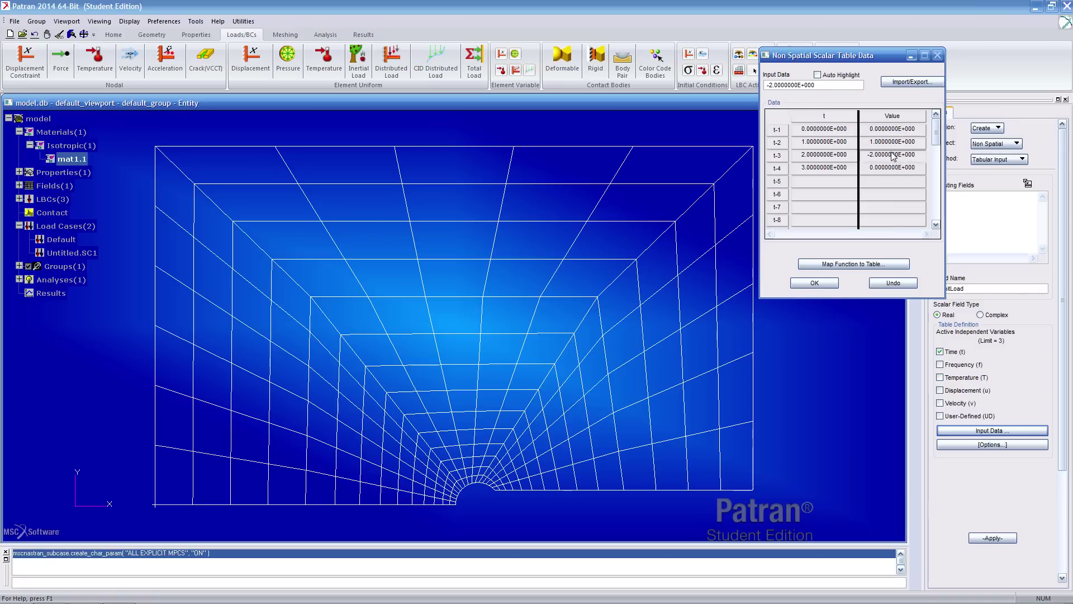
drag(815, 85, 641, 95)
text(-1)
key(Return)
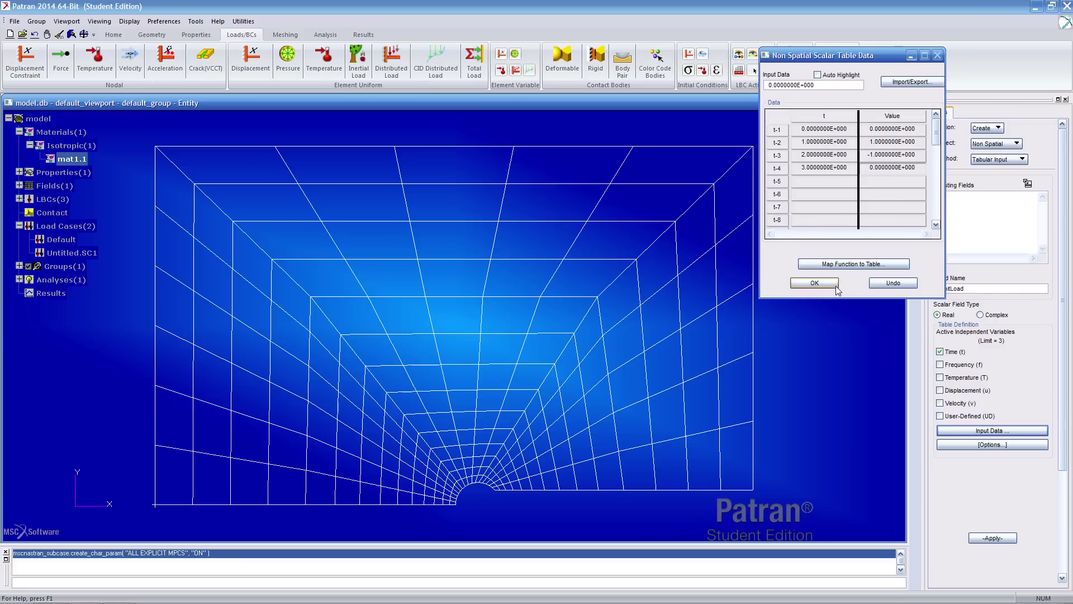
click(814, 283)
click(989, 538)
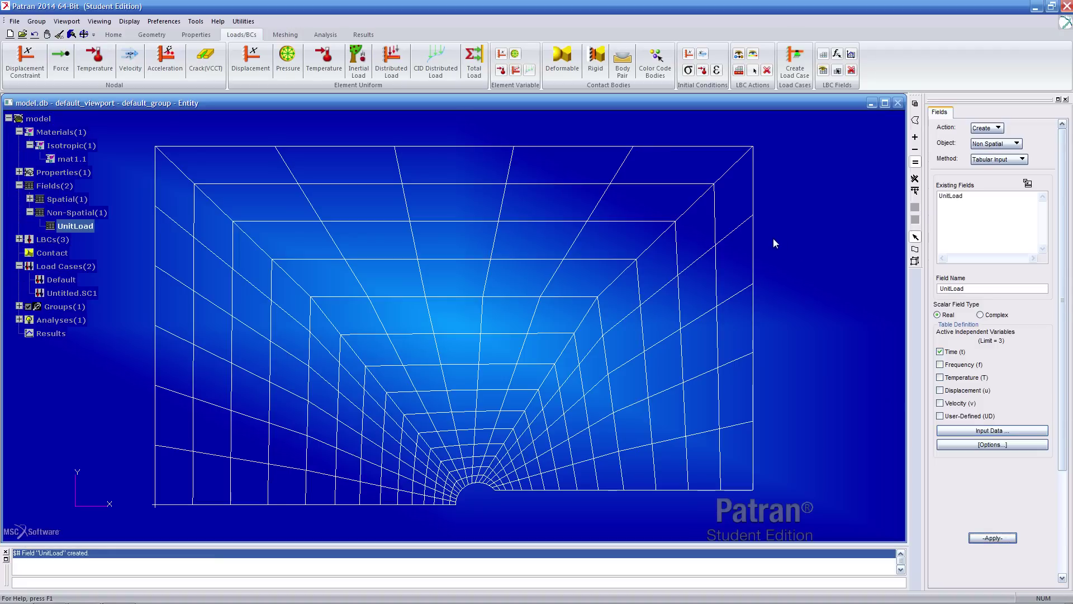
- In Subcase Select, replace Default with Untitled.SC1 as the only selected subcase
scroll(306, 29, down, 2)
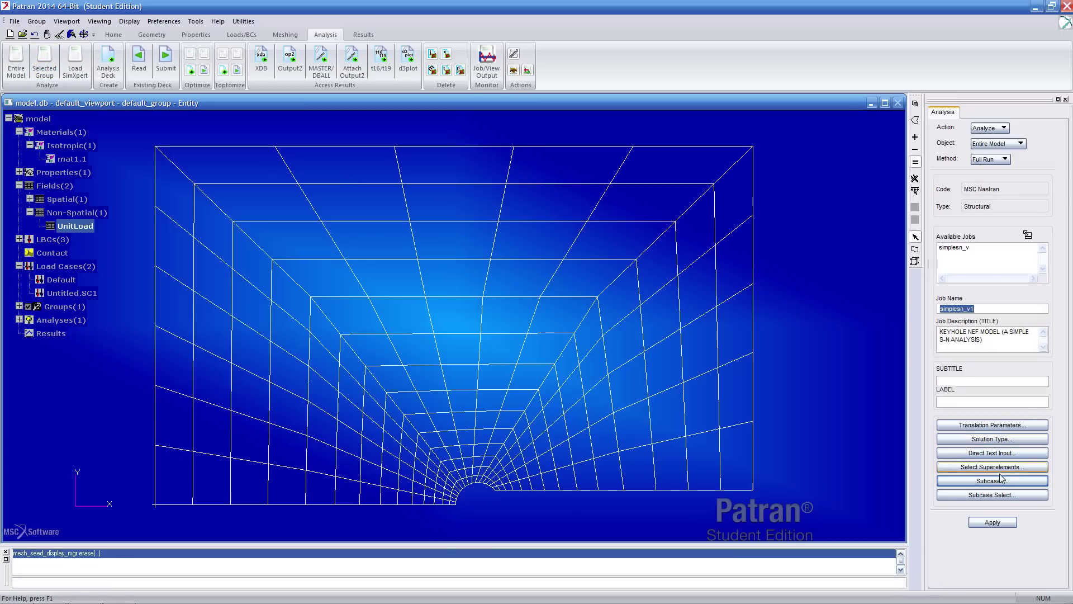
click(992, 495)
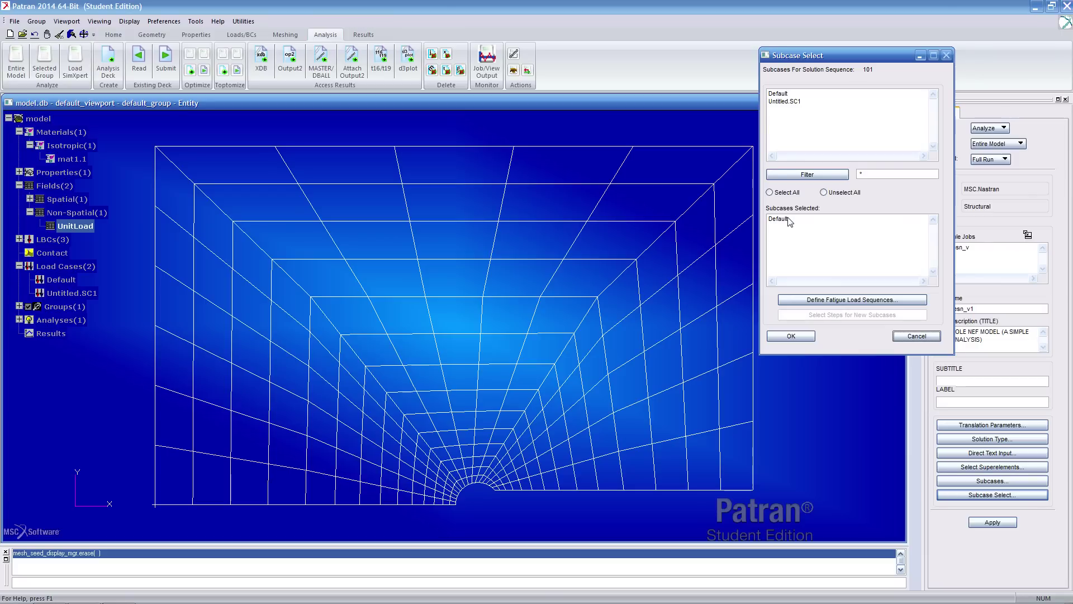
click(788, 219)
click(798, 103)
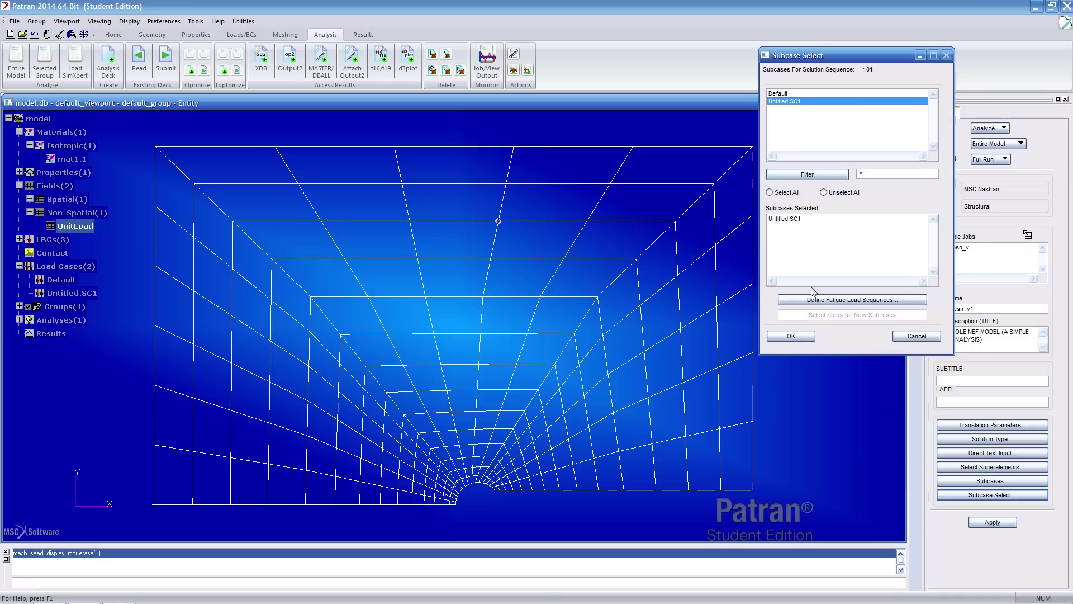
- Set load event 1 to subcase Untitled.SC1 with UnitLoad time history and divisor 1.0
click(822, 301)
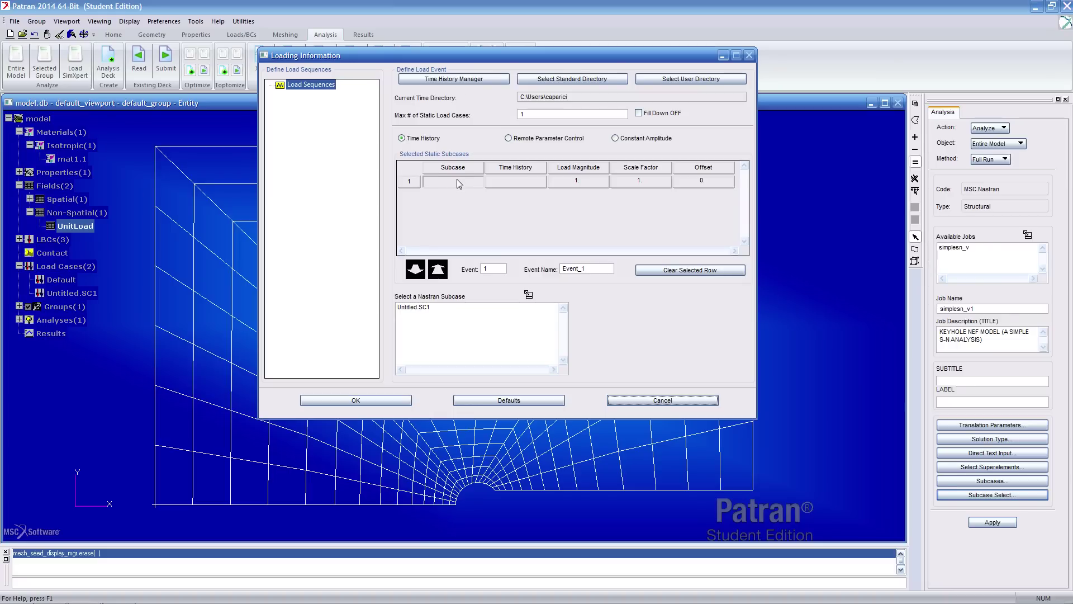
click(503, 267)
key(Tab)
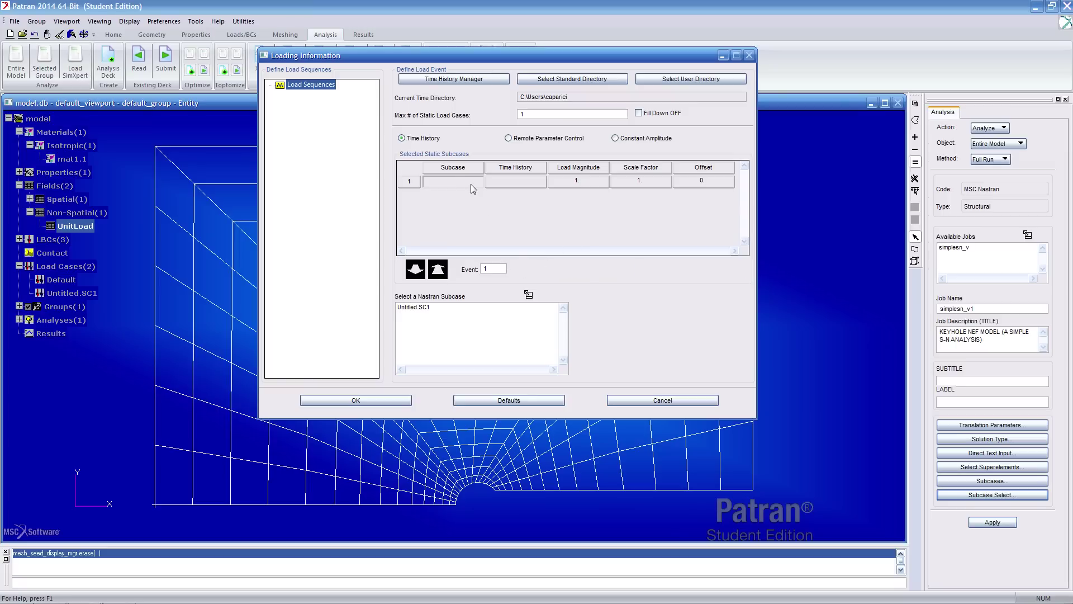
click(441, 309)
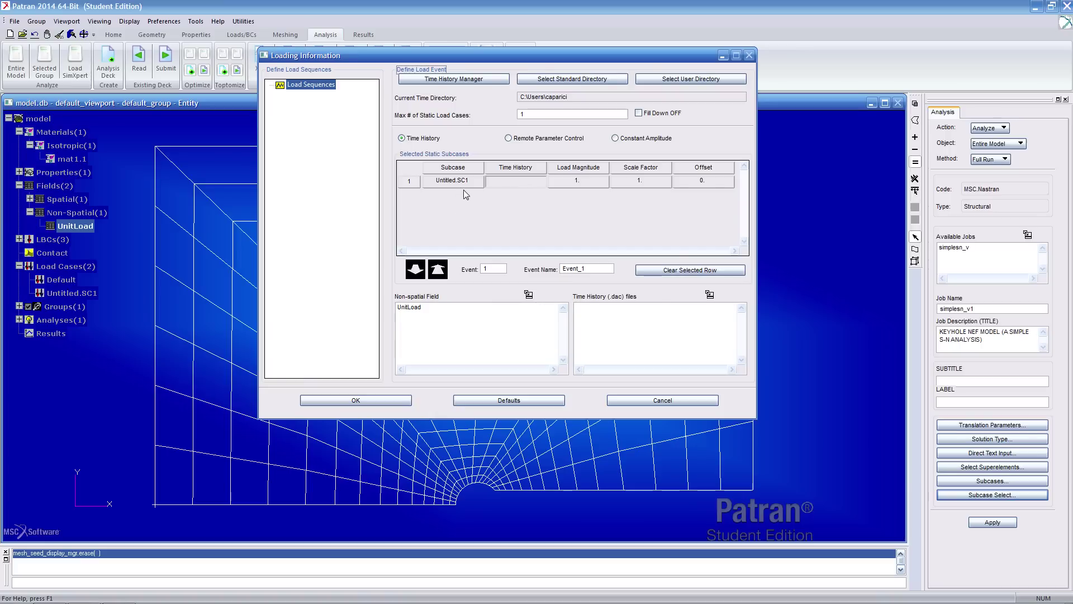
click(436, 307)
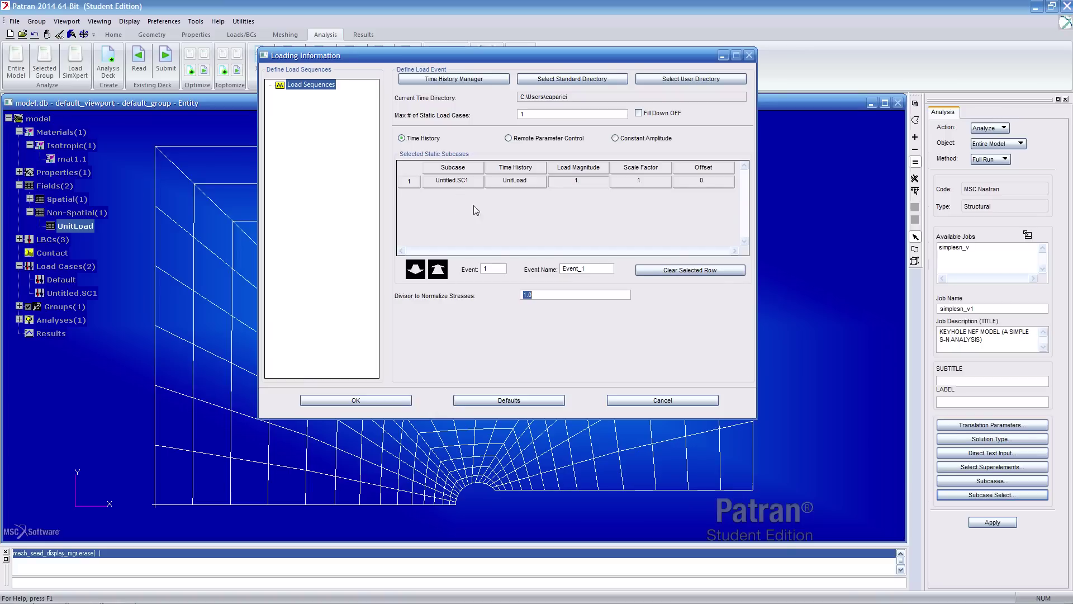
key(Tab)
- Define event 2, other_event, using subcase Untitled.SC1 with the UnitLoad time history
click(437, 269)
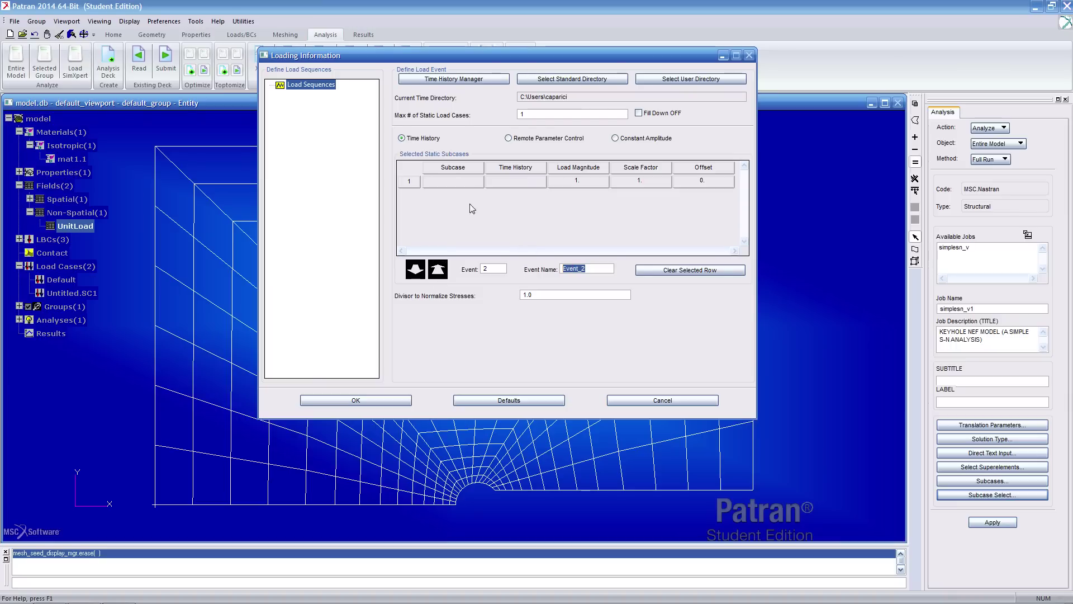
click(448, 182)
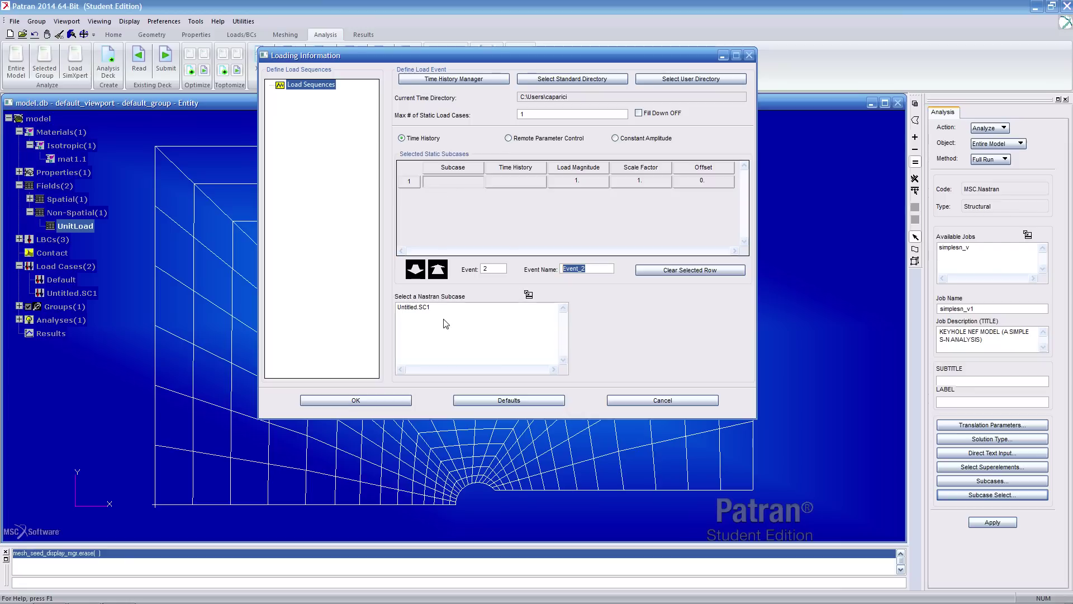
click(441, 308)
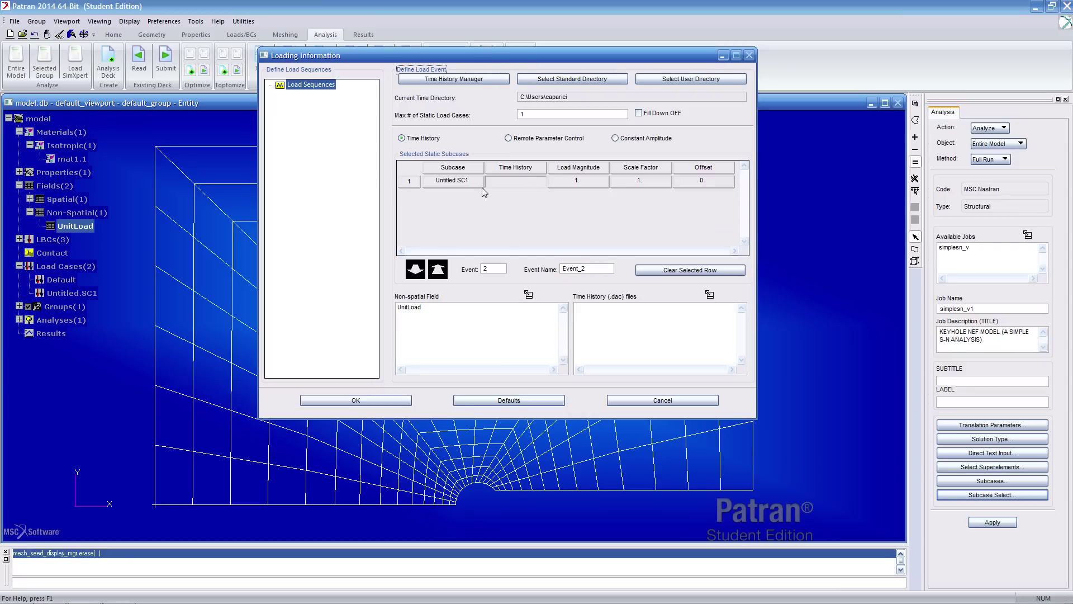
click(466, 307)
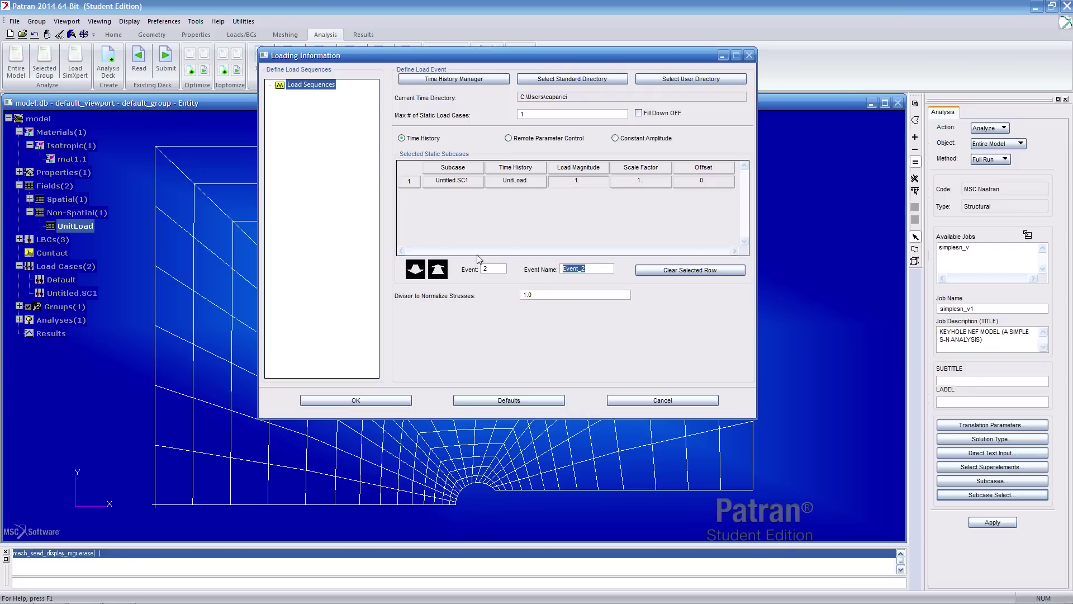
text(other_event)
click(519, 239)
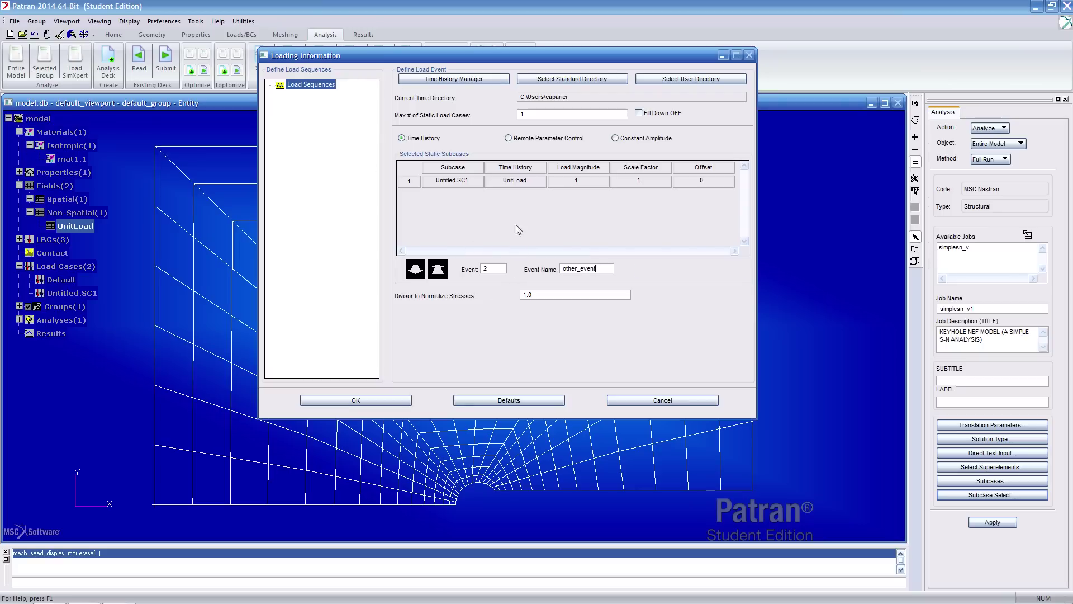
- Add a new sequence Load Seq. 1 and put one repeat of Event_1 in it
right_click(308, 91)
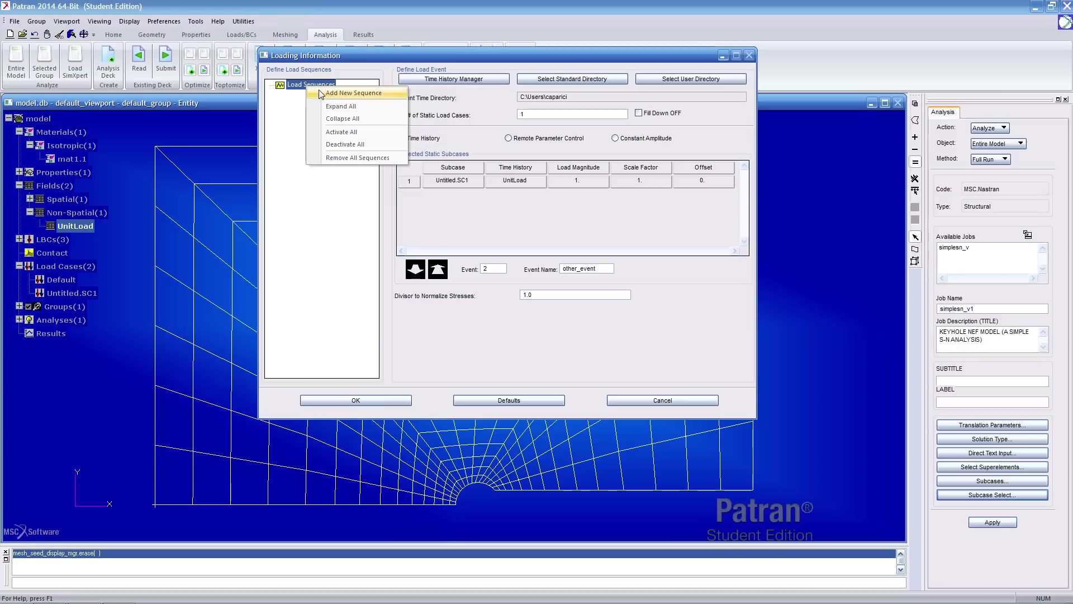
click(322, 92)
click(325, 95)
right_click(324, 96)
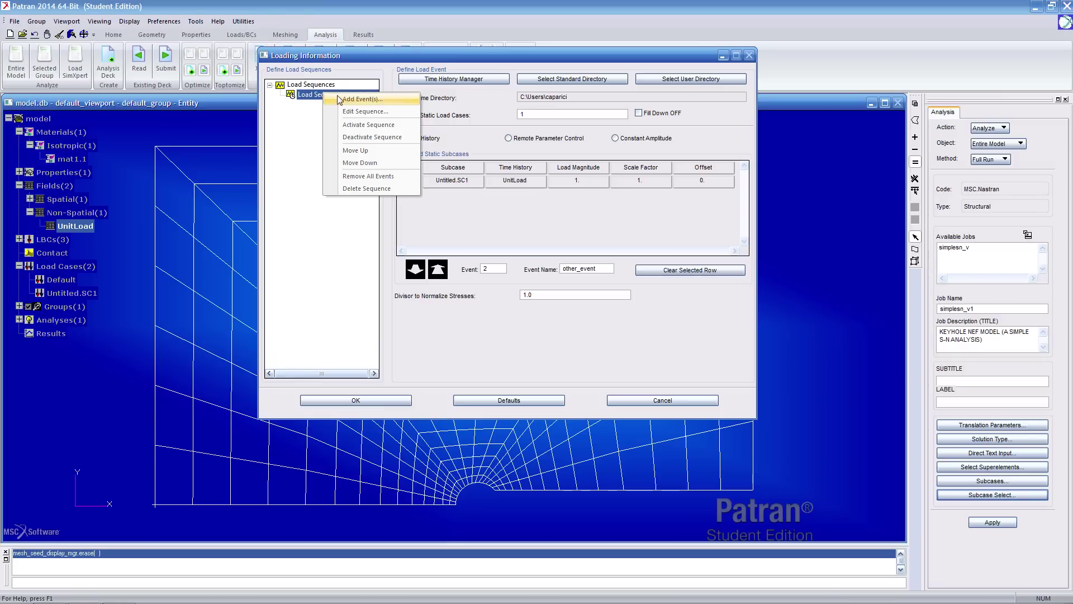
click(331, 101)
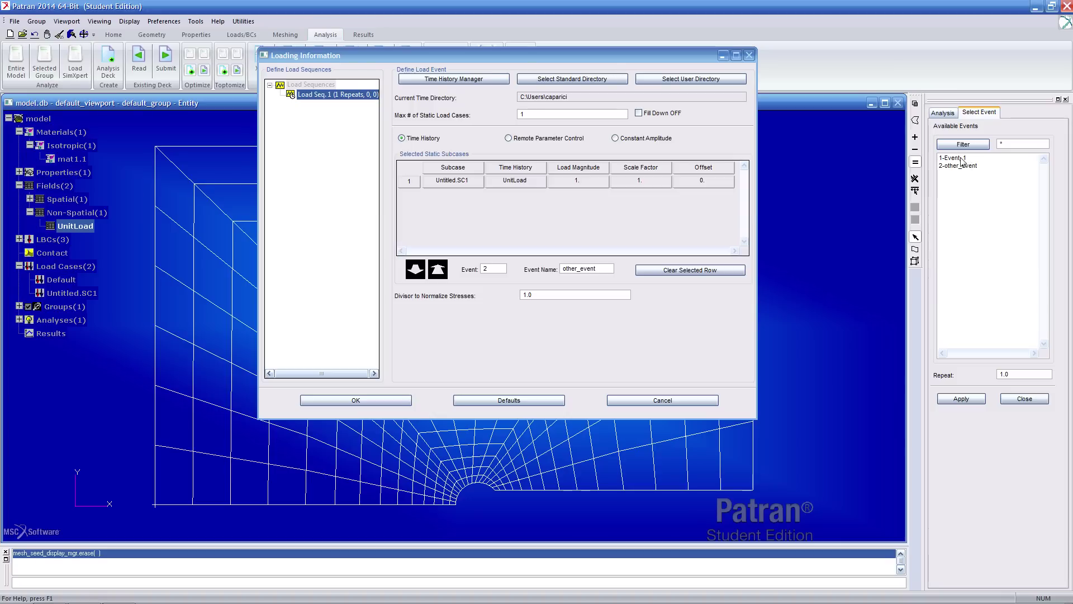
click(962, 160)
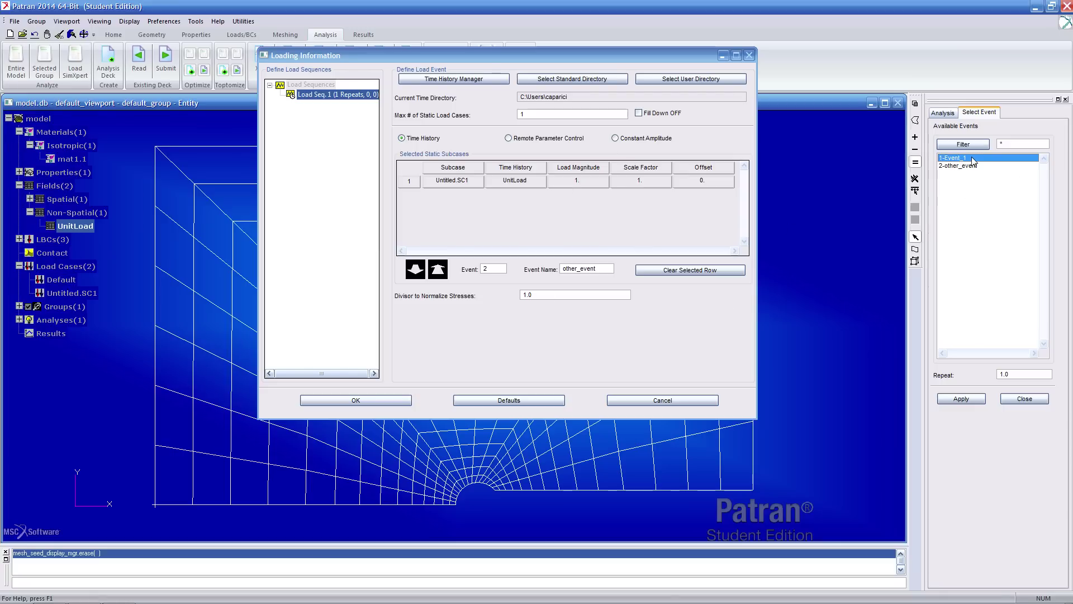
click(962, 399)
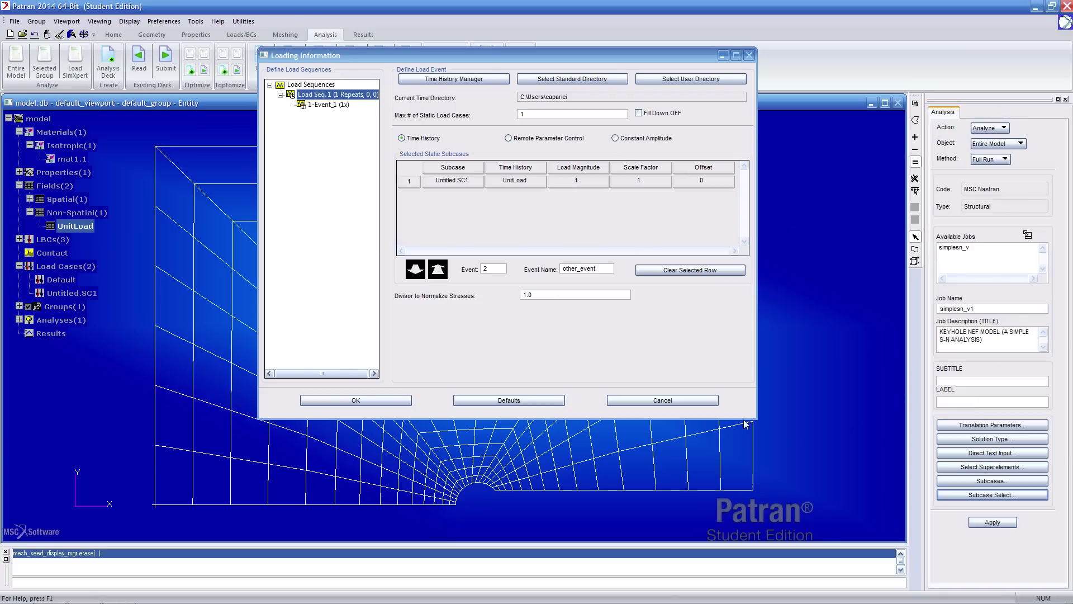
click(327, 106)
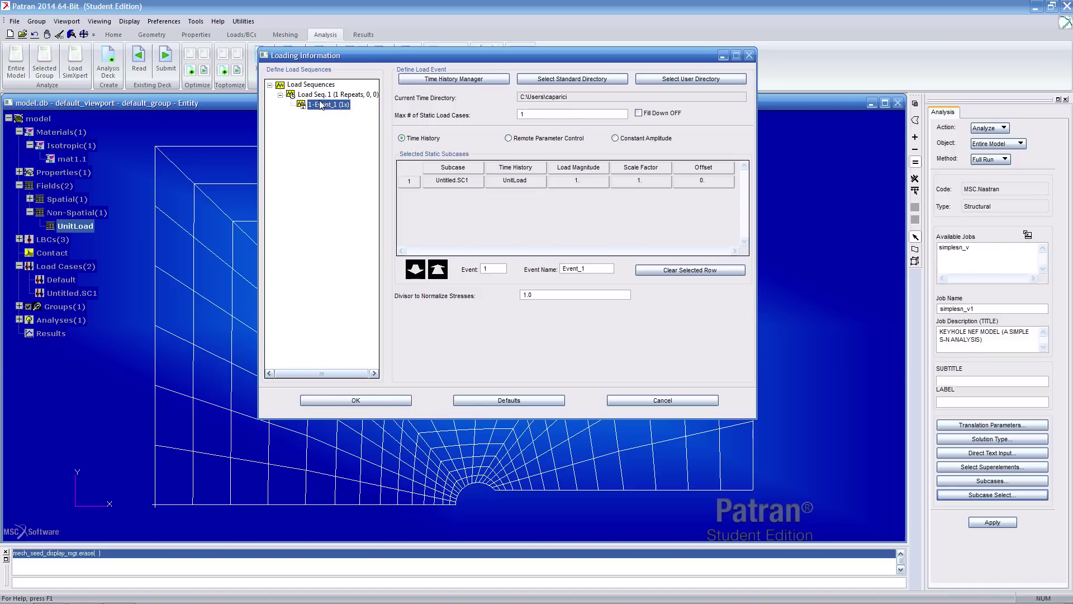
- Close Loading Information and Subcase Select, then submit job simplesn_v1 to Nastran
click(363, 400)
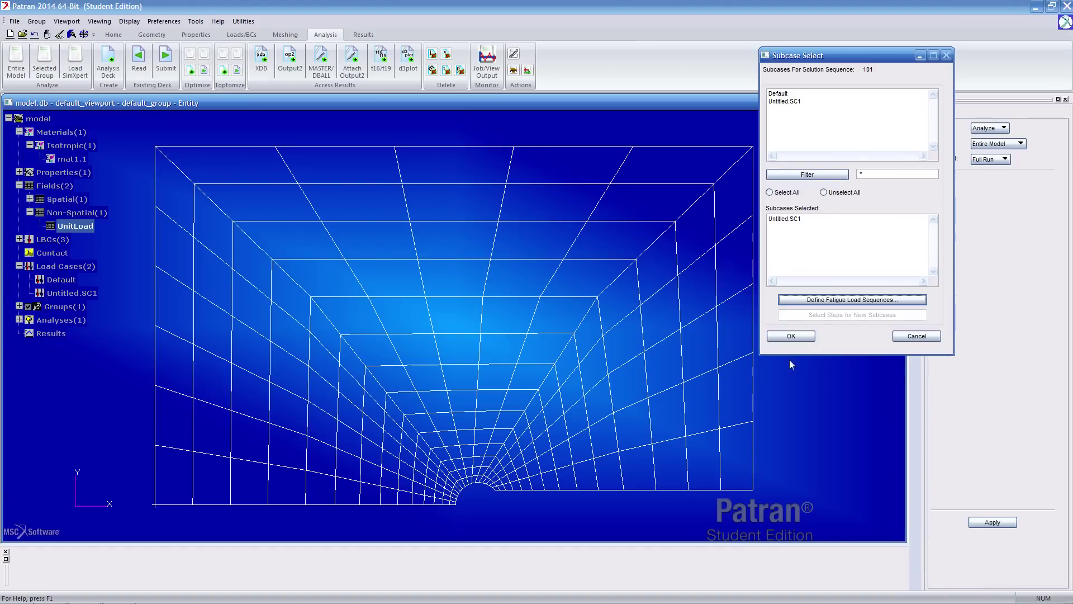
click(801, 336)
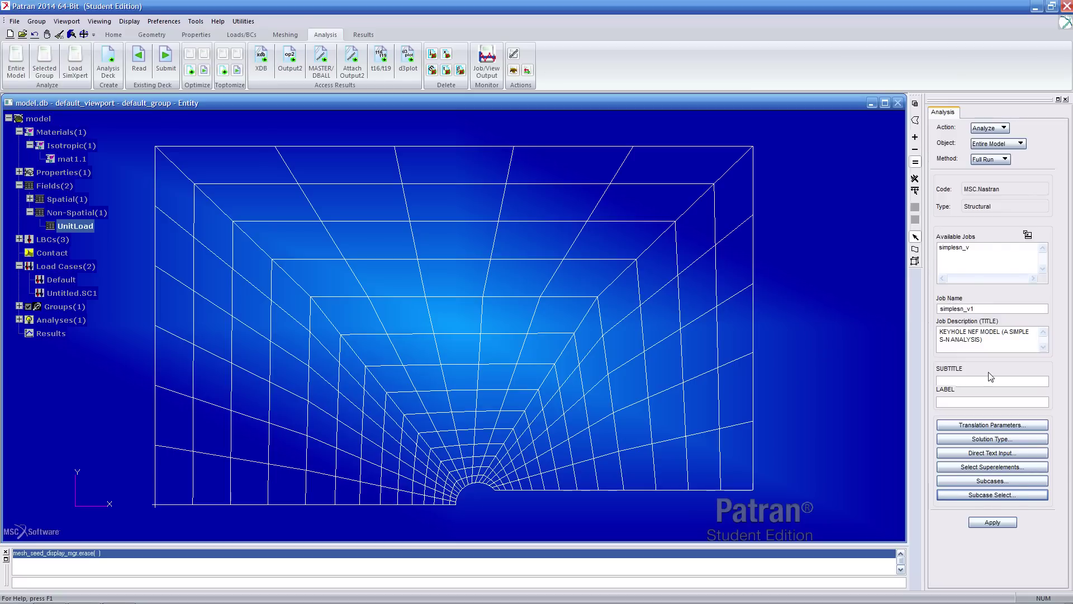
click(992, 524)
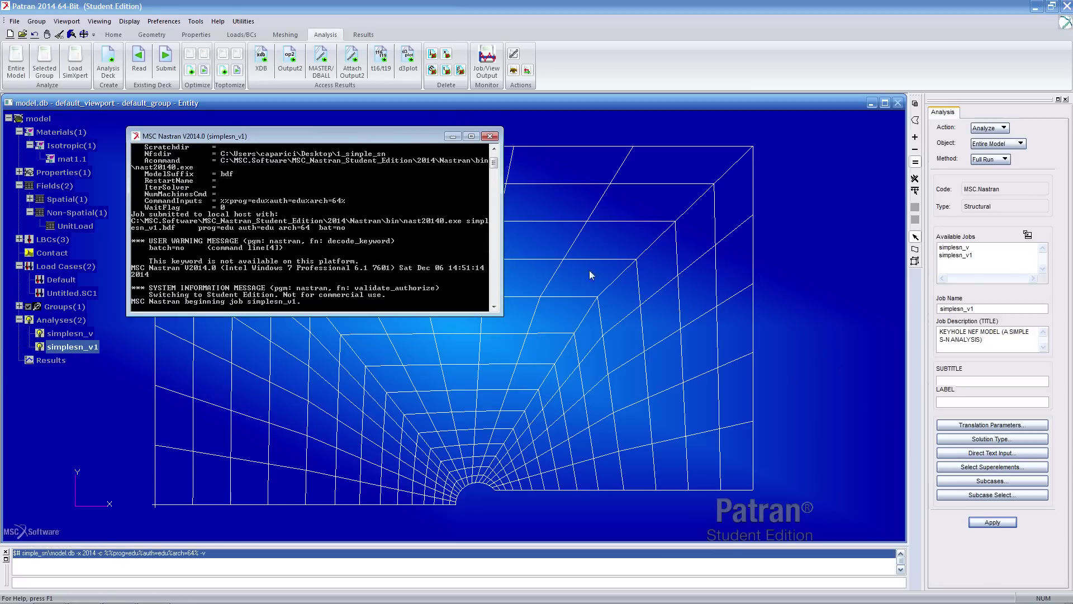
drag(395, 146, 511, 140)
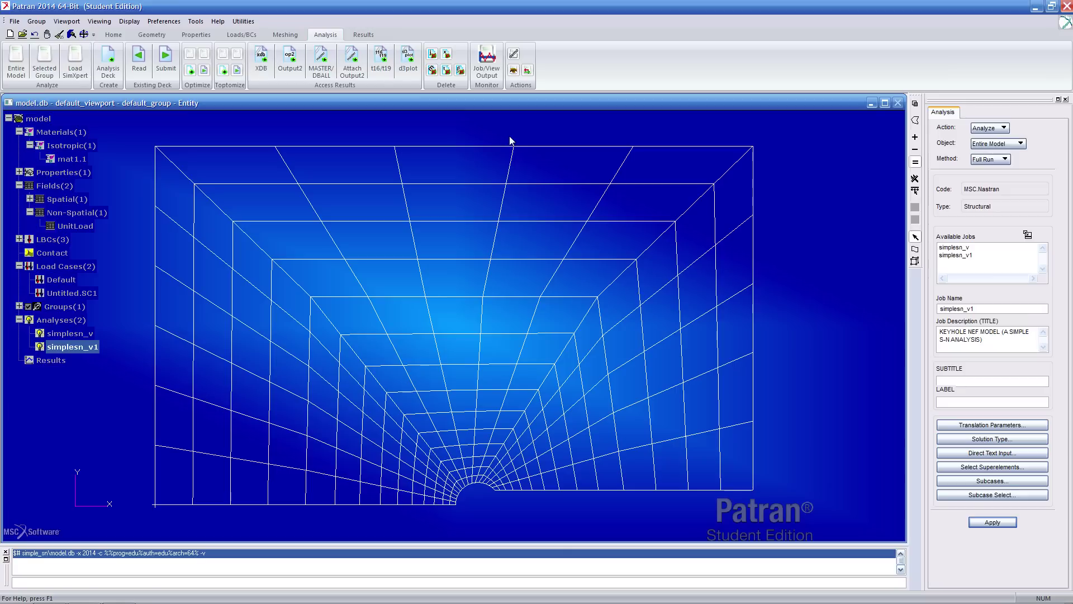
click(354, 66)
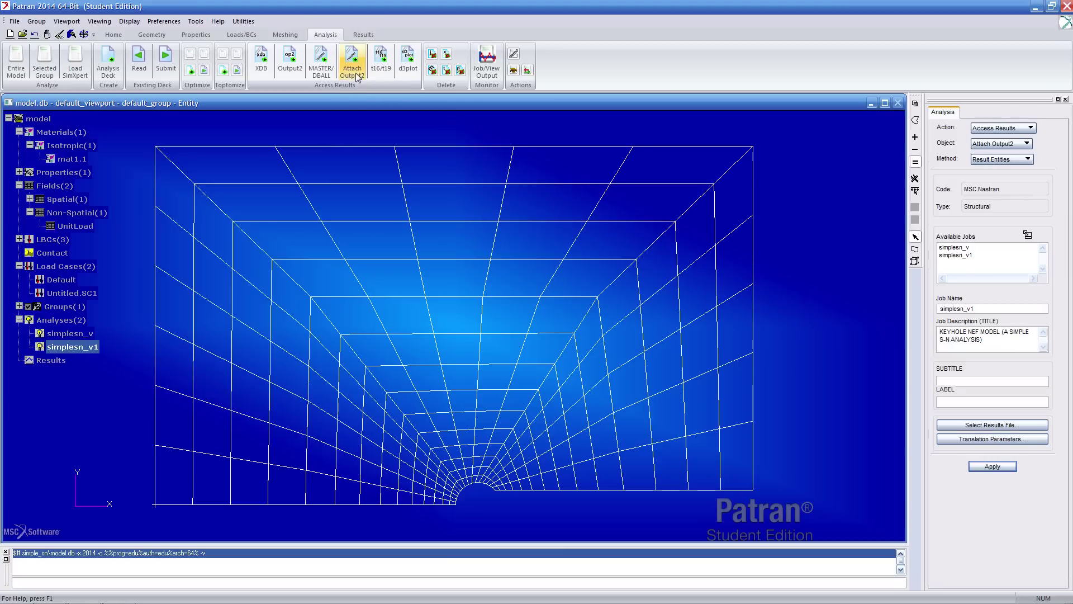
click(1003, 425)
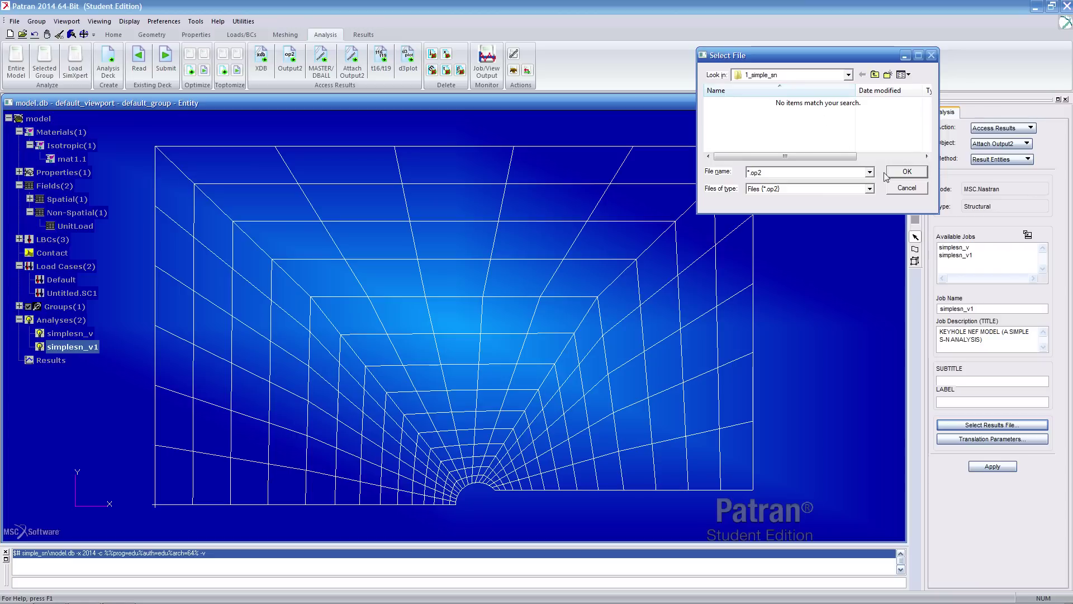
click(894, 190)
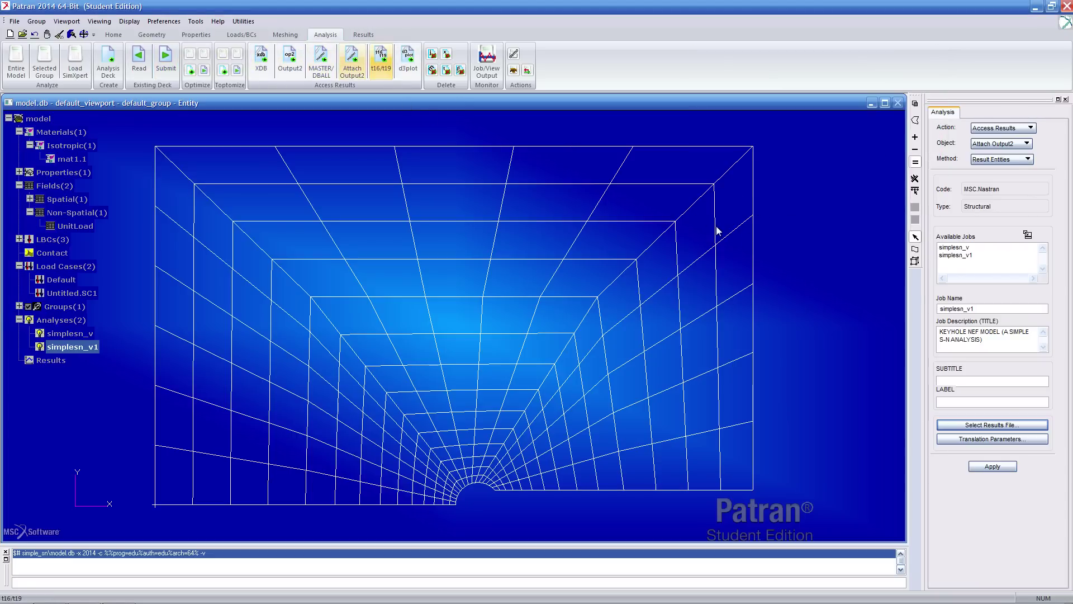
click(16, 61)
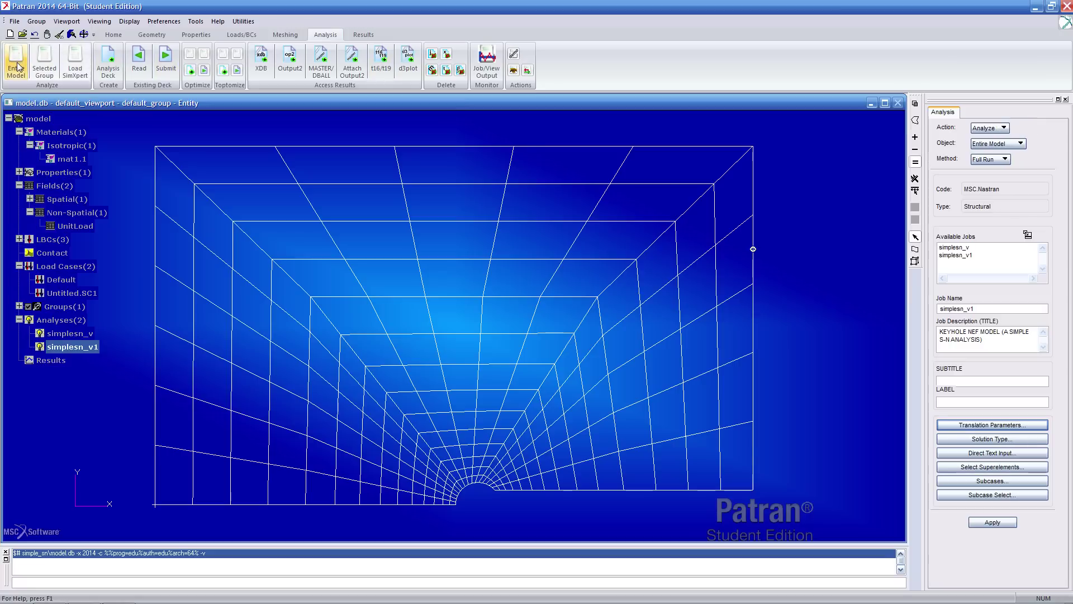
- Change the Results Output Format from XDB to OP2 in the solution parameters
click(992, 439)
click(981, 334)
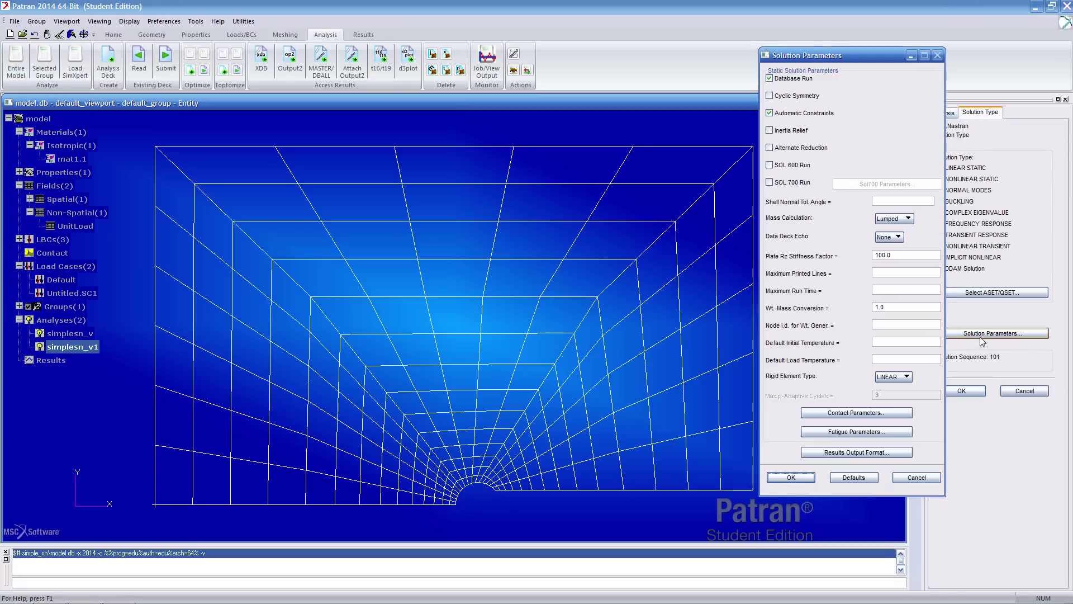
click(880, 453)
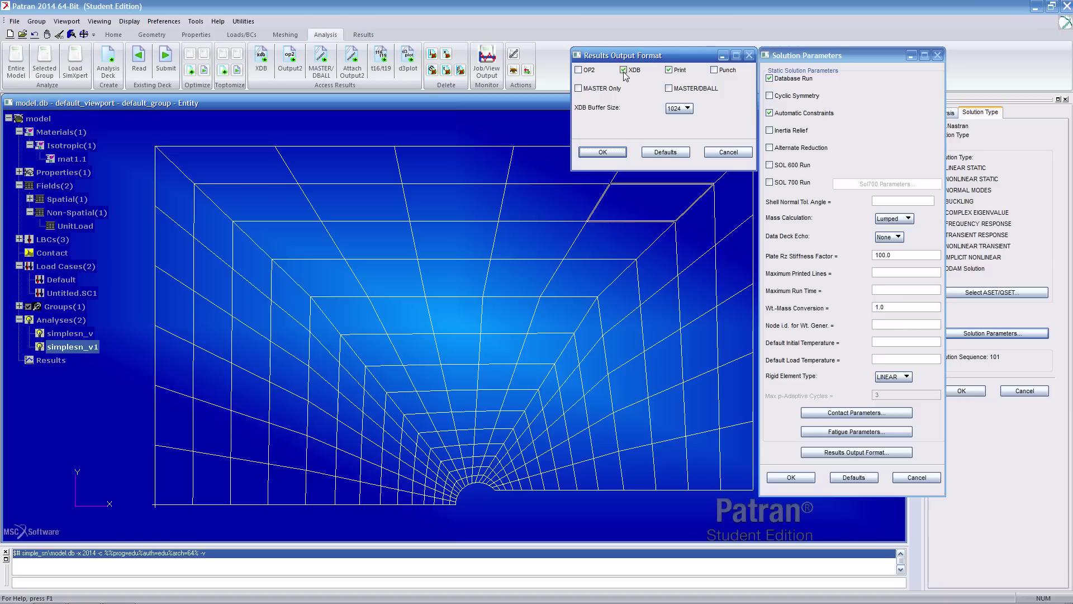
click(593, 73)
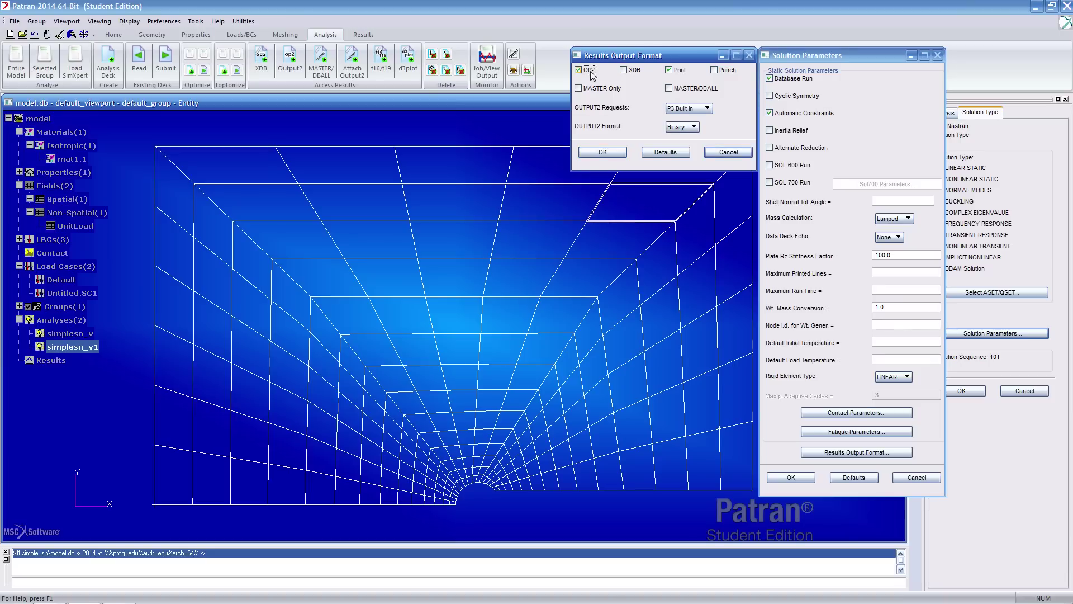
click(602, 152)
click(791, 477)
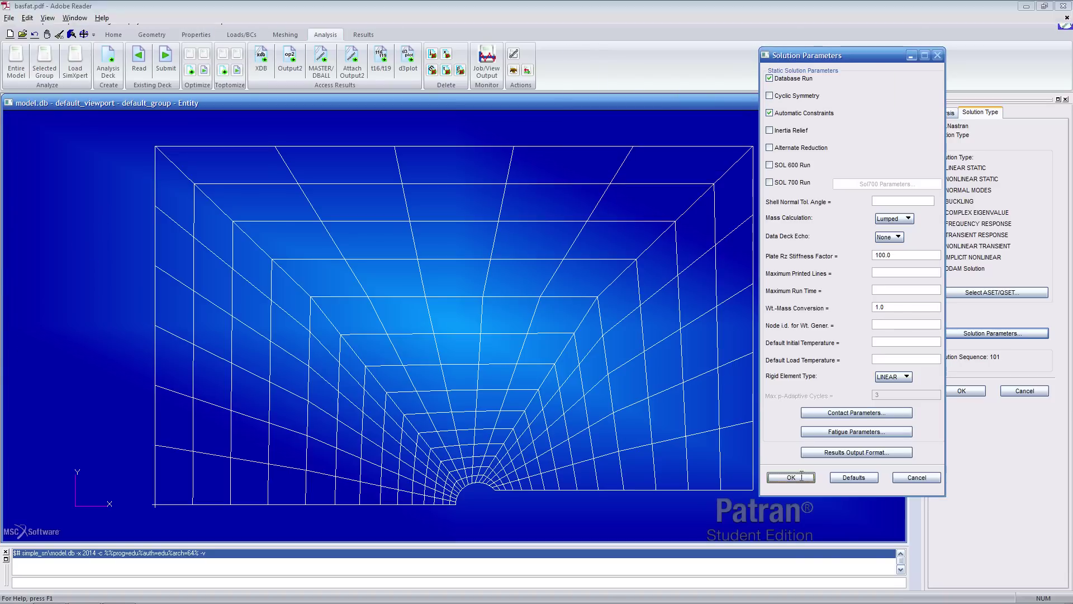
click(974, 395)
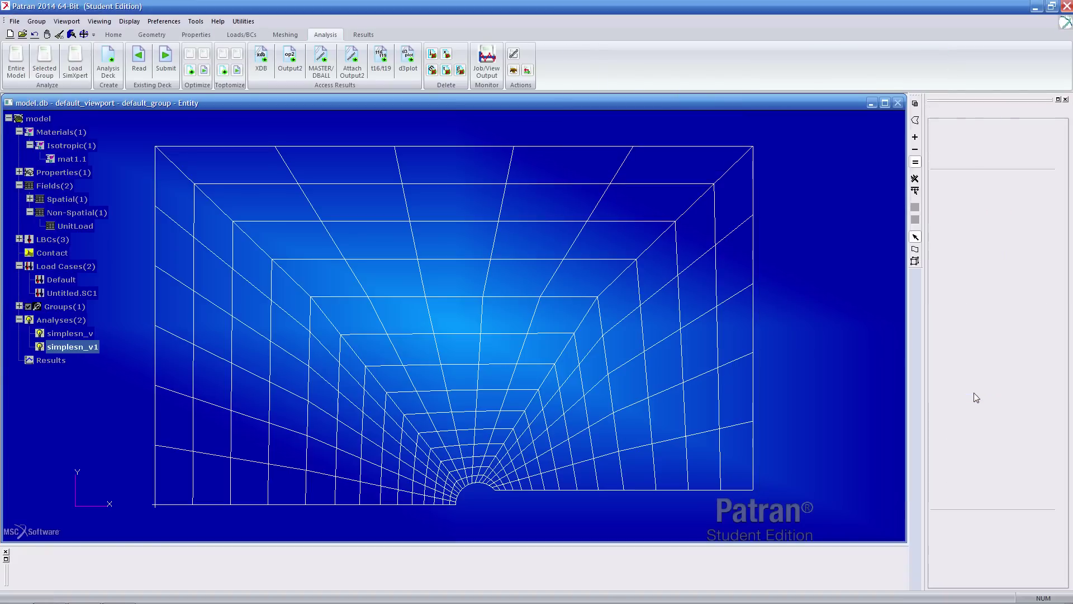
- Rerun job simplesn_v1, overwriting the job and deleting its old analysis files
click(991, 521)
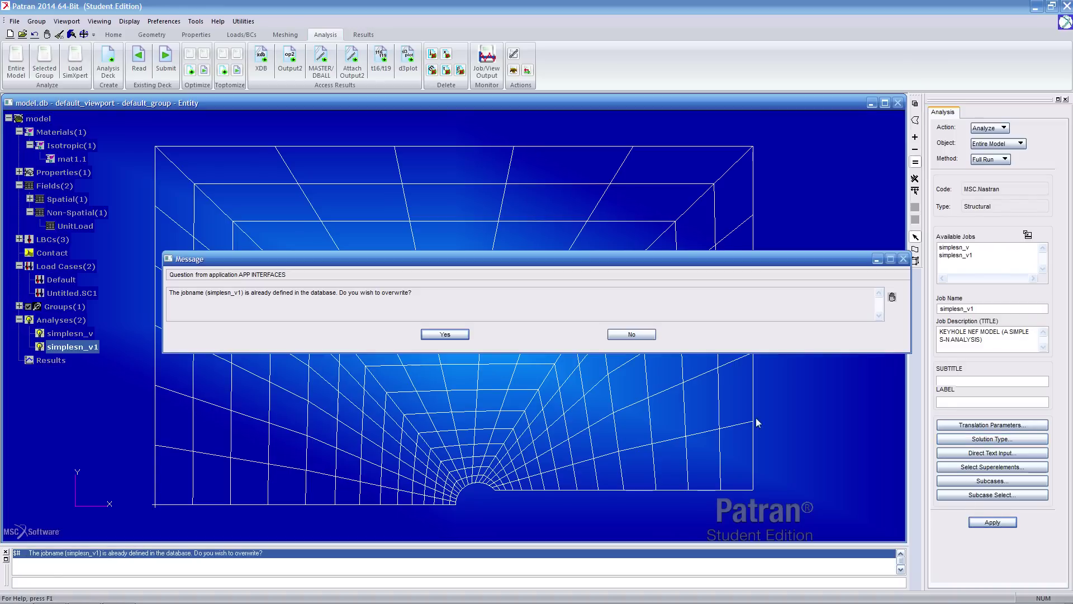
click(444, 334)
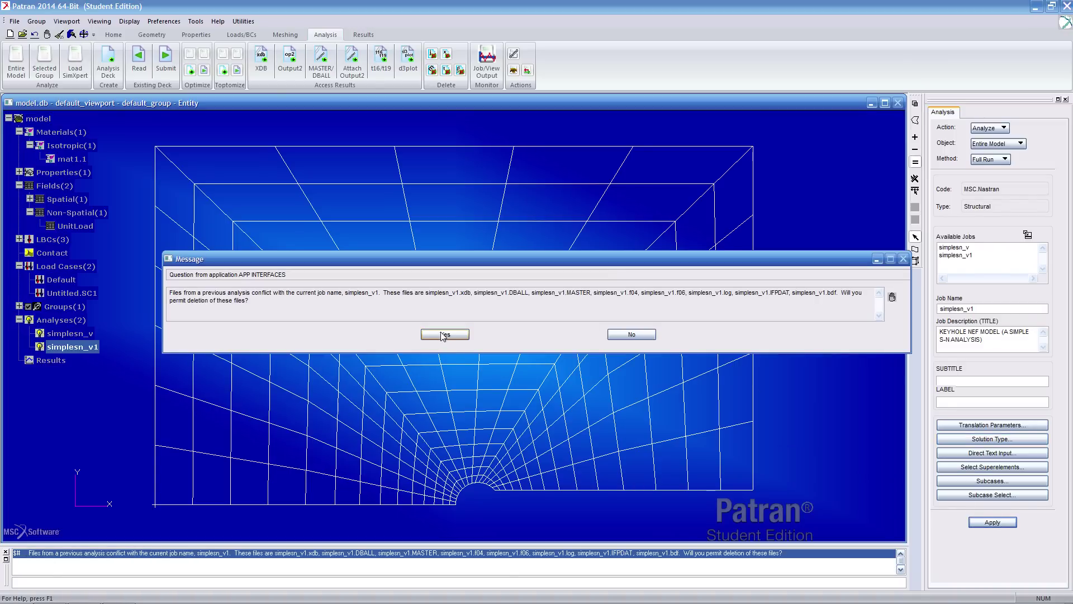
click(444, 335)
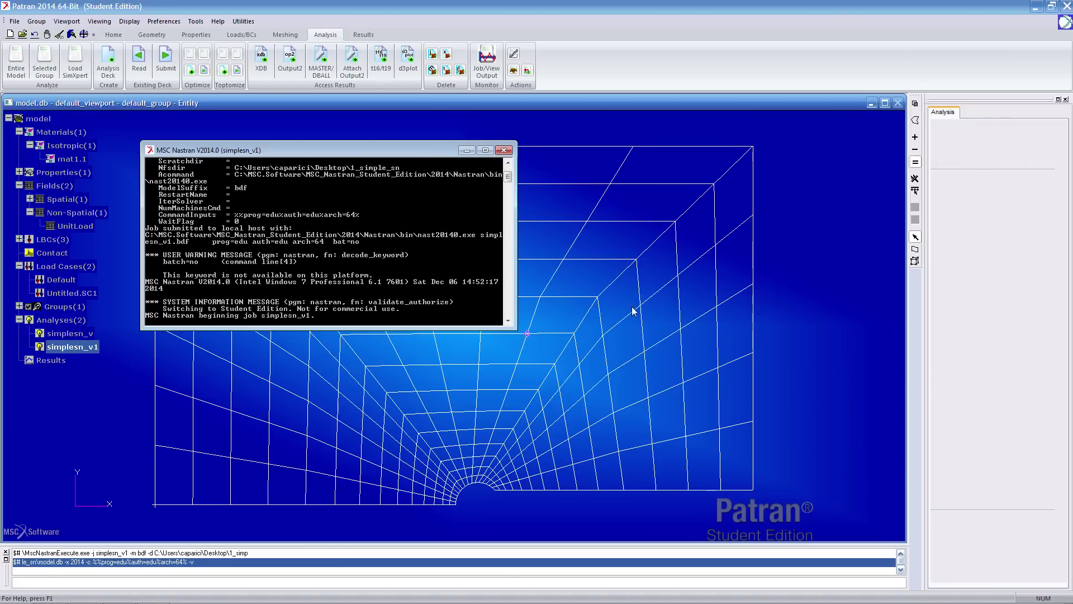
- Review the Stress-Life (S-N) fatigue parameters, then switch the action to Attach Output2
click(1017, 440)
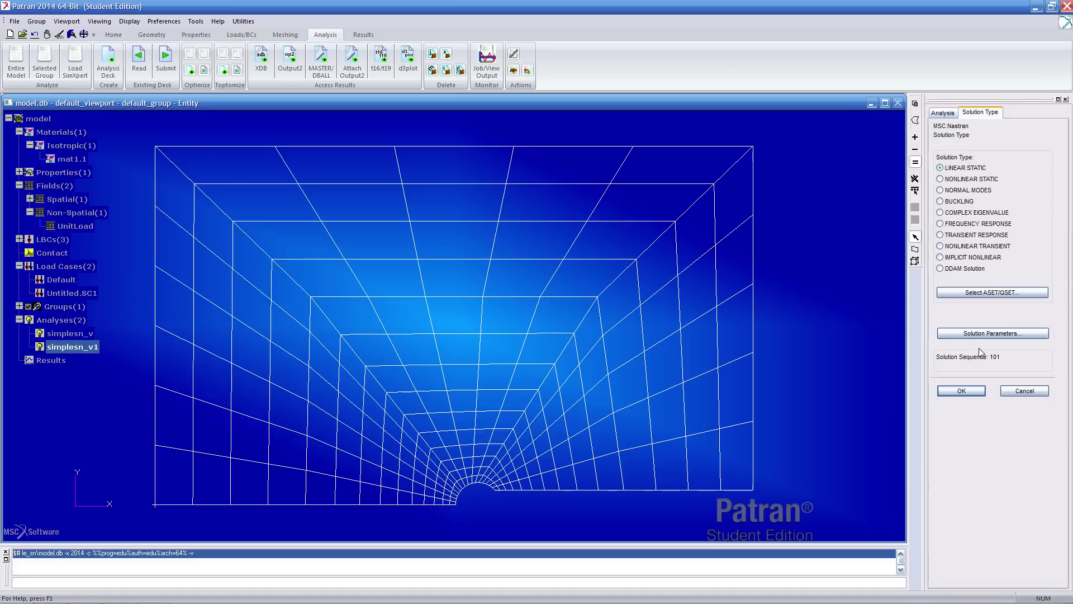
click(991, 333)
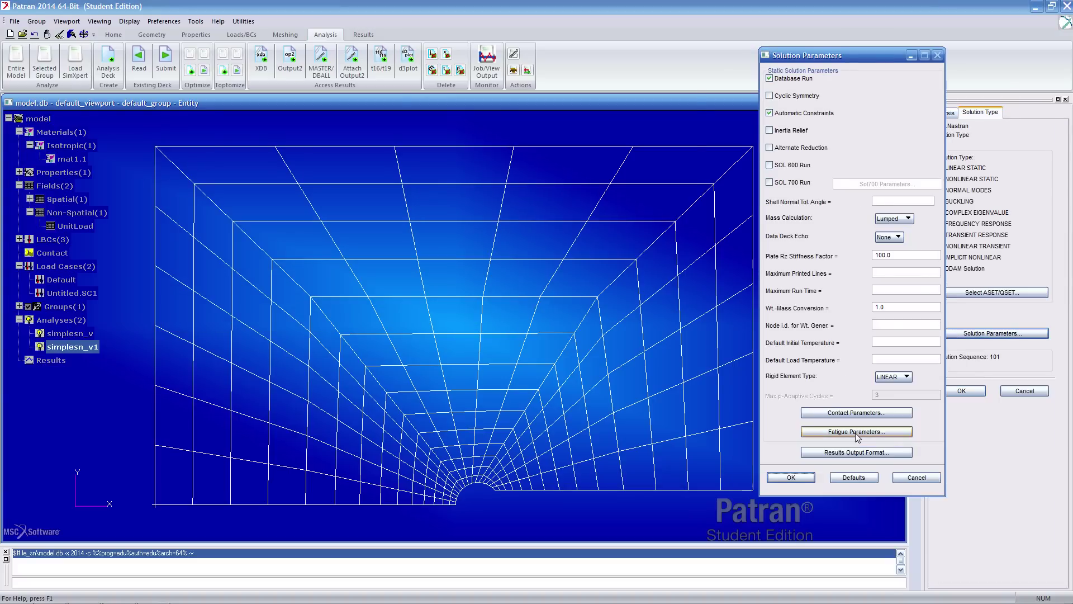
click(857, 432)
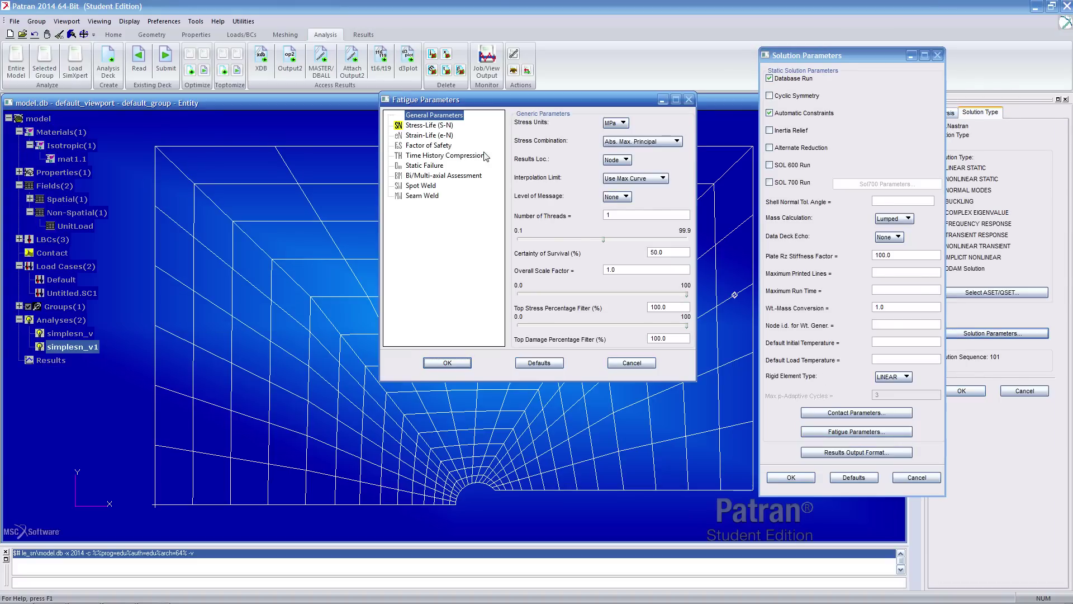
click(427, 125)
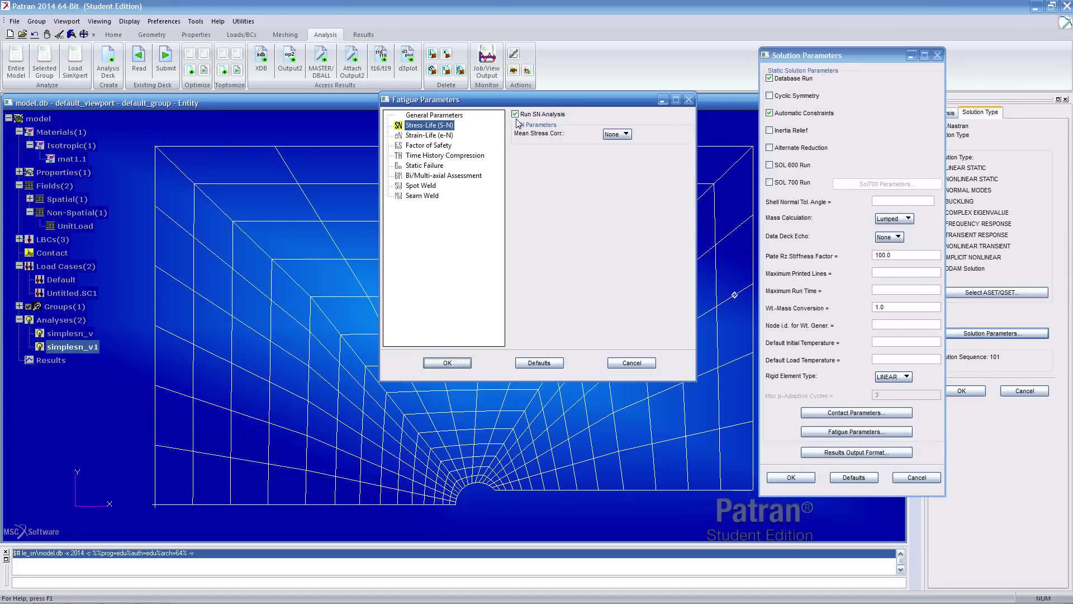
click(447, 363)
click(791, 478)
click(960, 391)
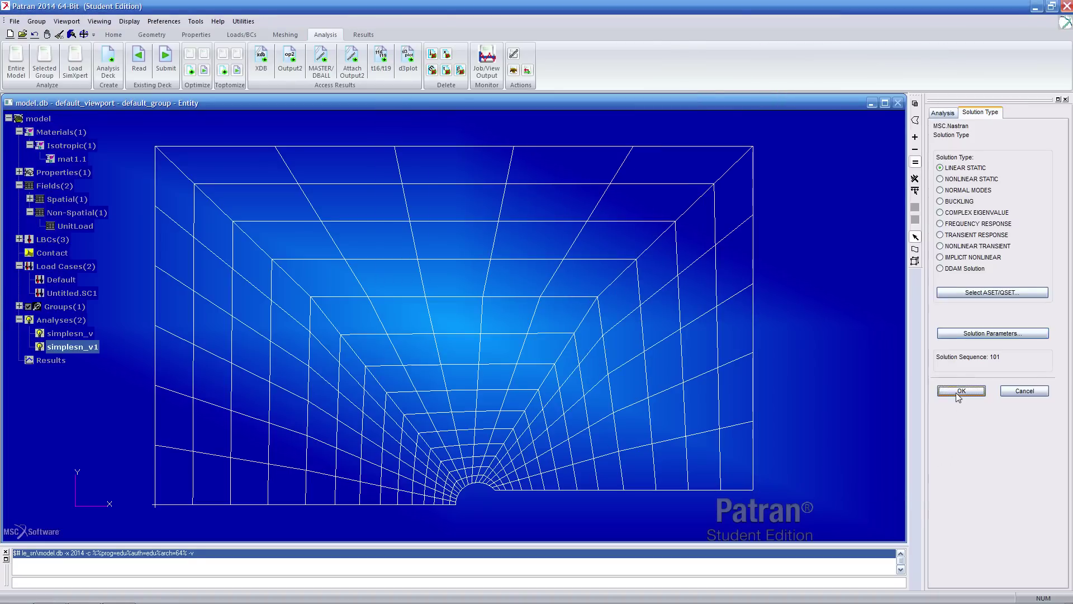
click(352, 62)
- Choose simplesn_v1.op2 as the results file and attach it to job simplesn_v1
click(1009, 427)
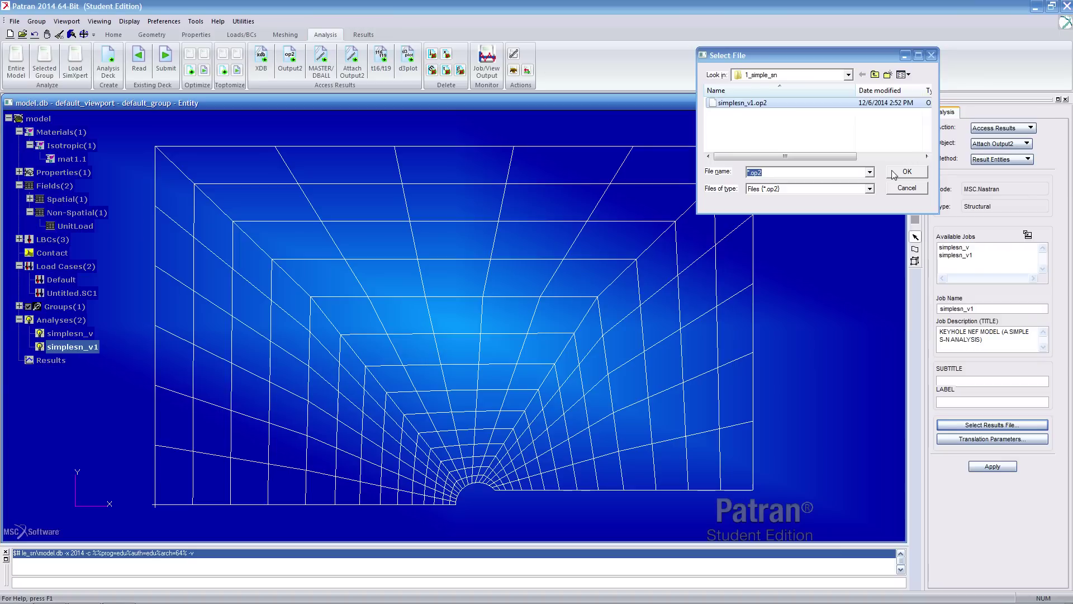
click(893, 174)
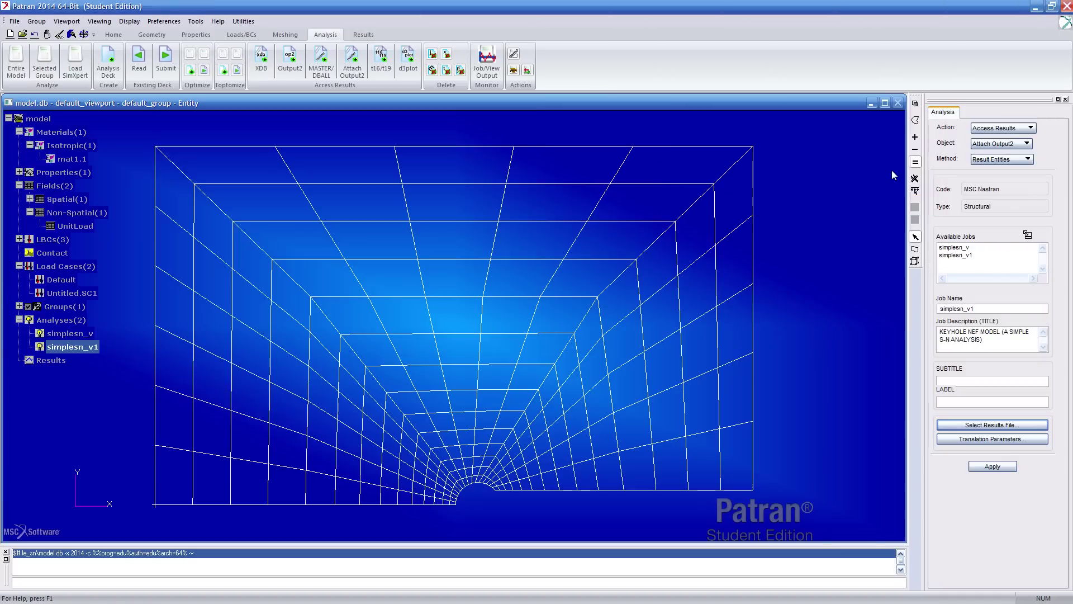
click(991, 426)
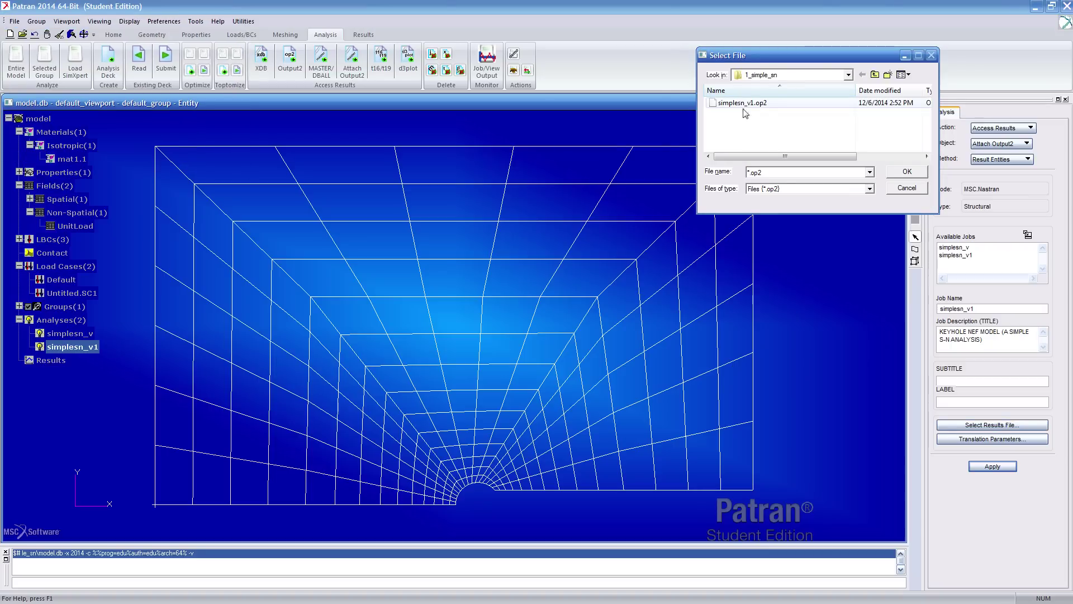
click(743, 103)
click(905, 172)
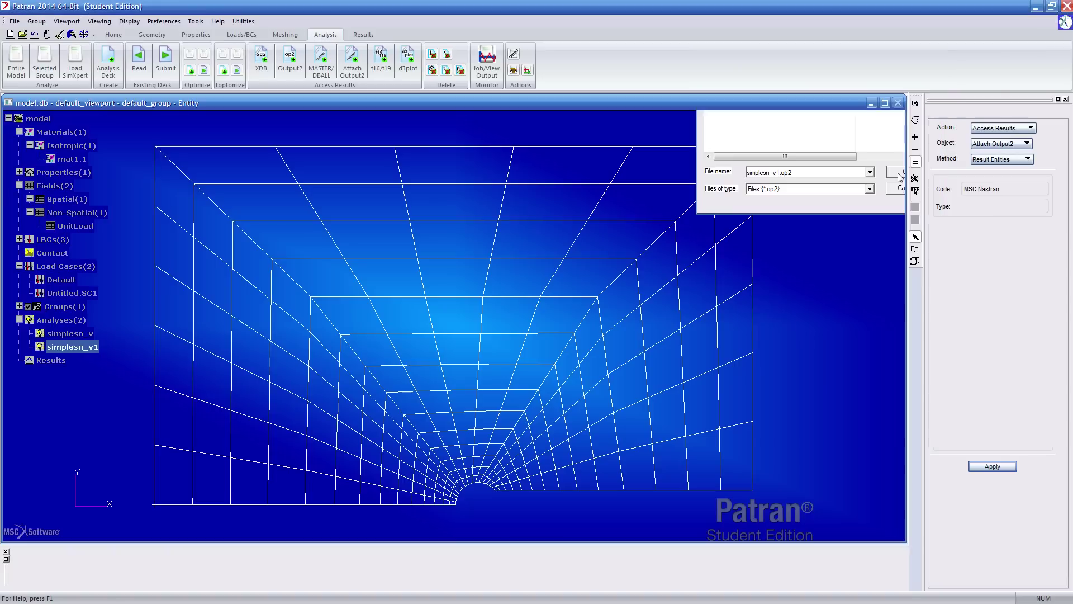
click(1001, 466)
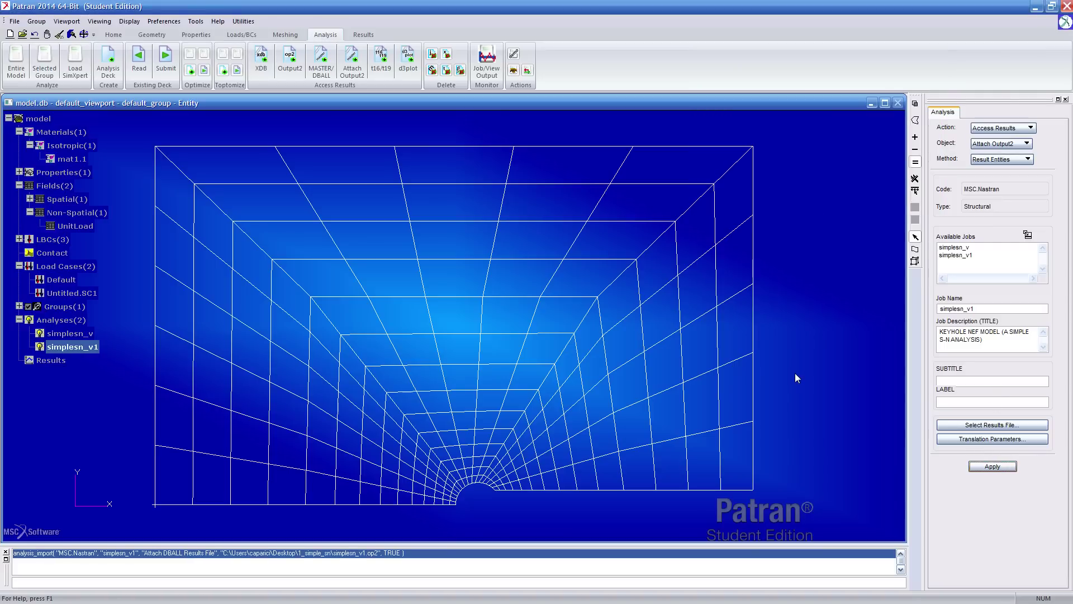
- Bring up the basfat.pdf guide and magnify it to 125%
key(alt+Tab)
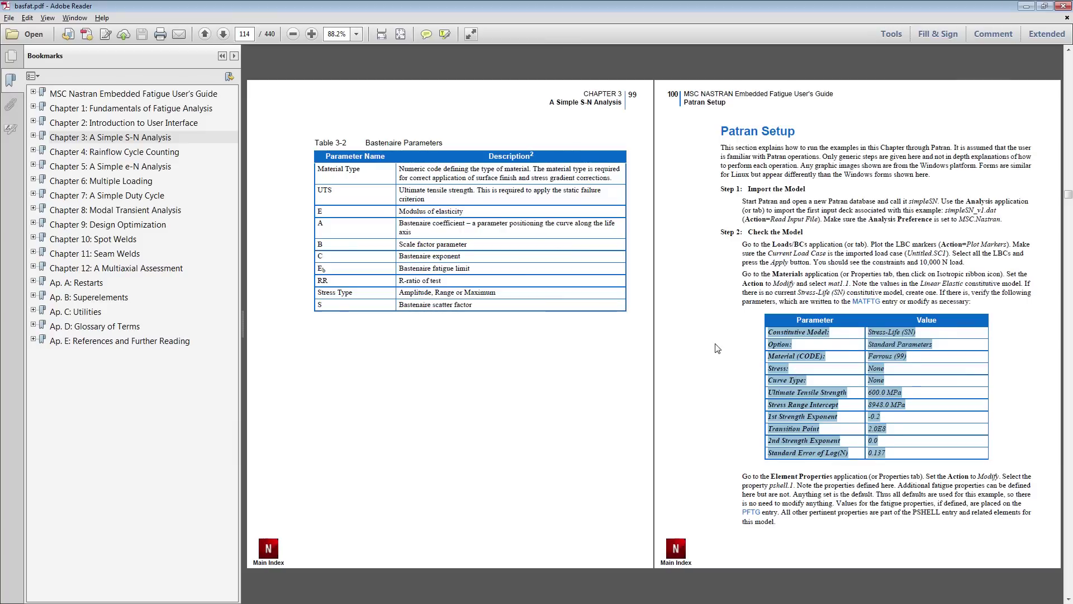
click(717, 348)
scroll(719, 349, down, 4)
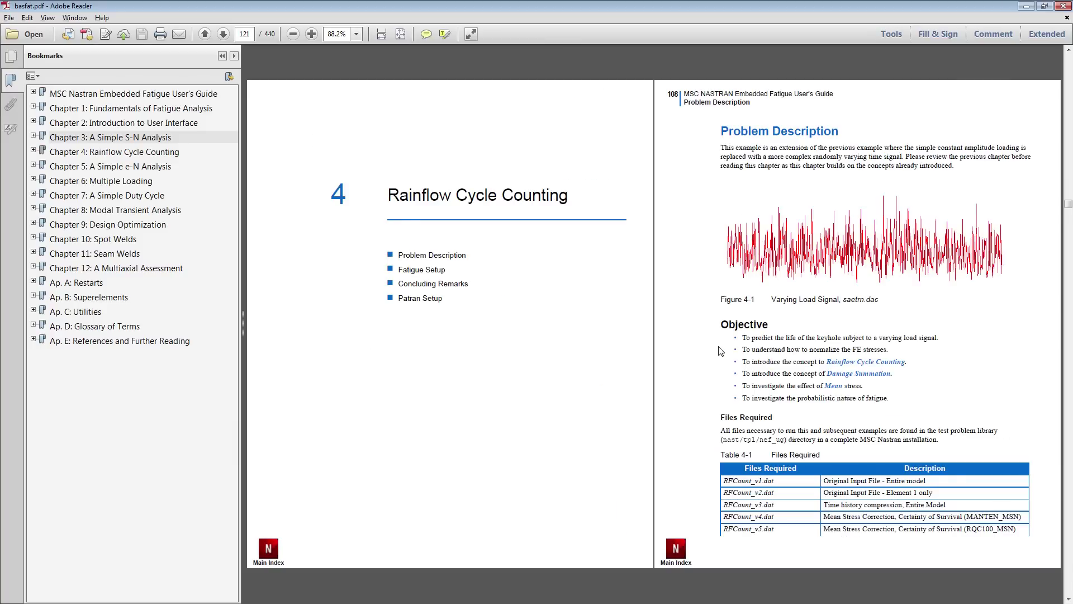
scroll(720, 350, up, 1)
scroll(720, 350, up, 1)
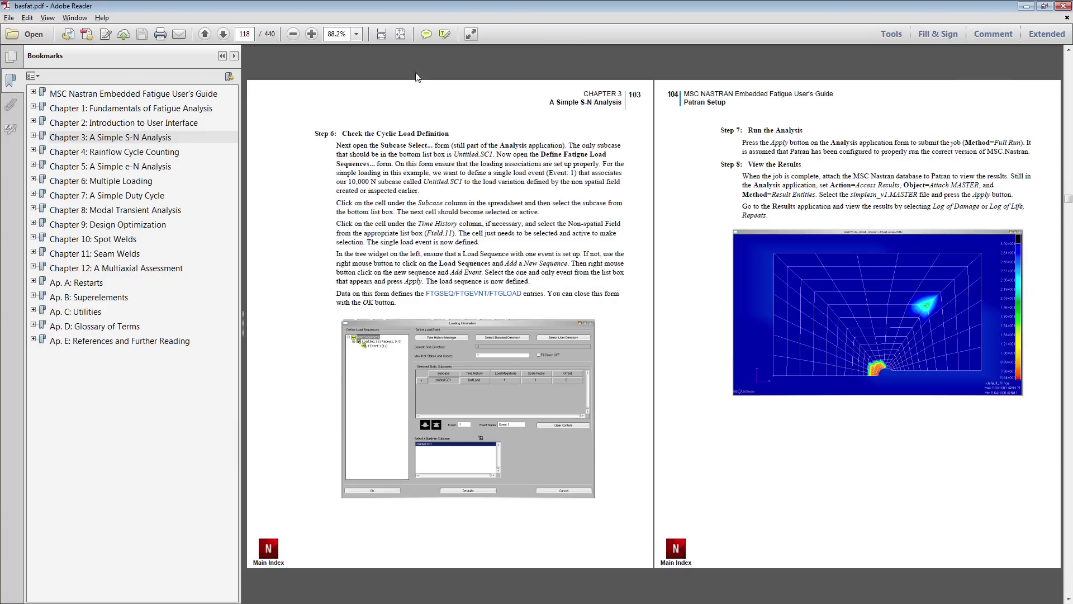
click(311, 35)
click(312, 35)
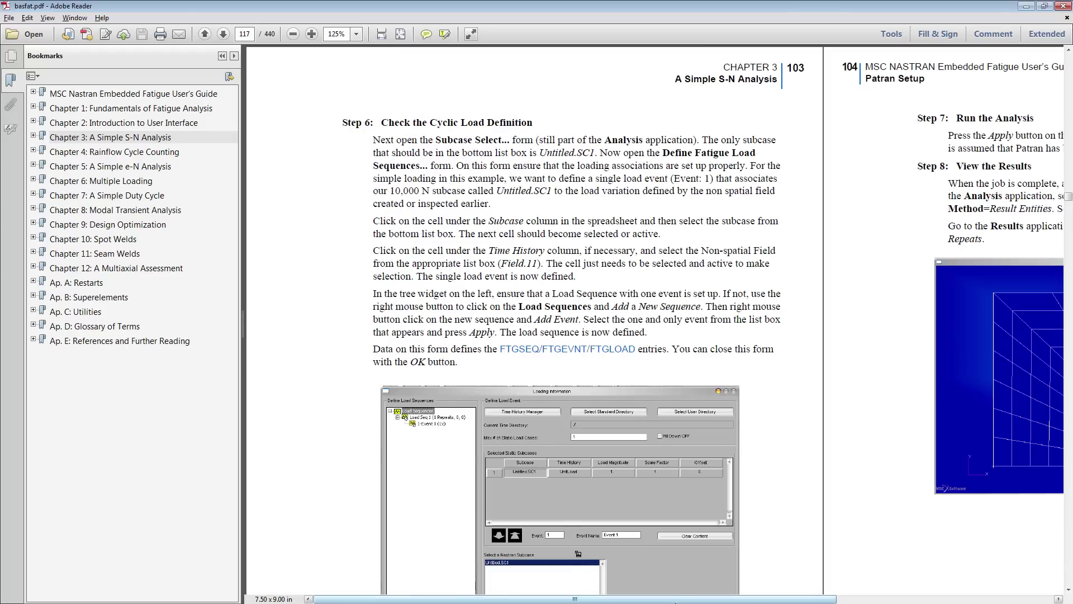
drag(665, 600, 689, 593)
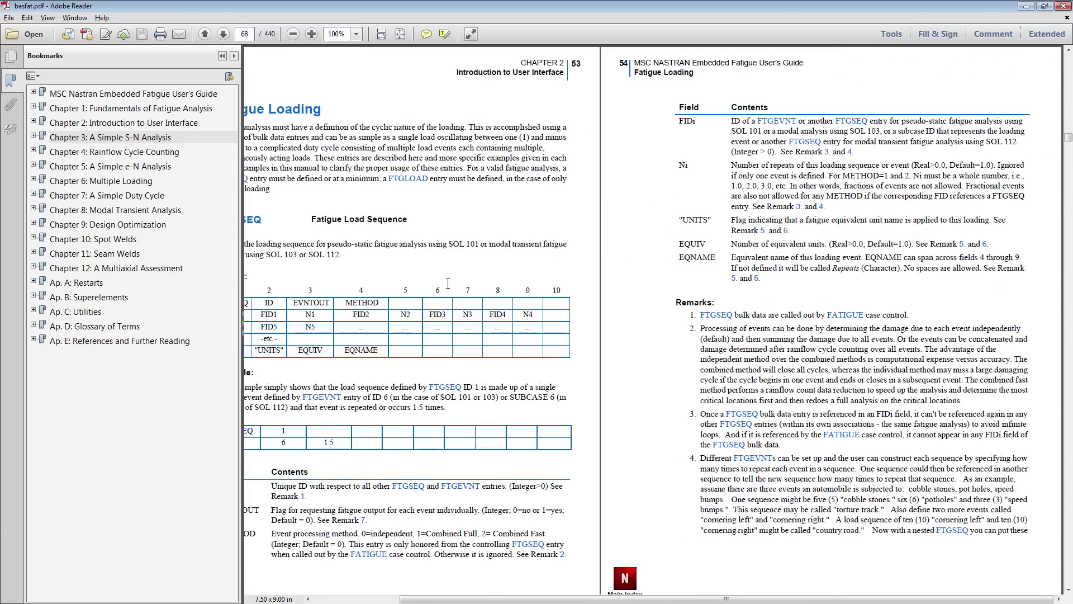
- Jump to Chapter 3 Patran Setup and zoom in on the Figure 3-5 Log of Life
click(187, 136)
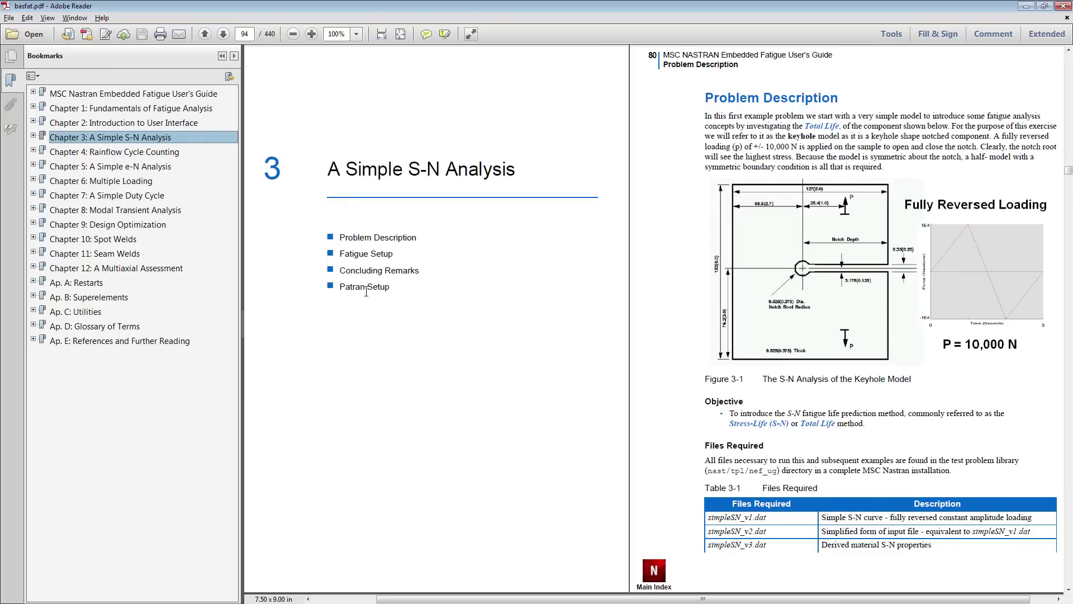
click(366, 287)
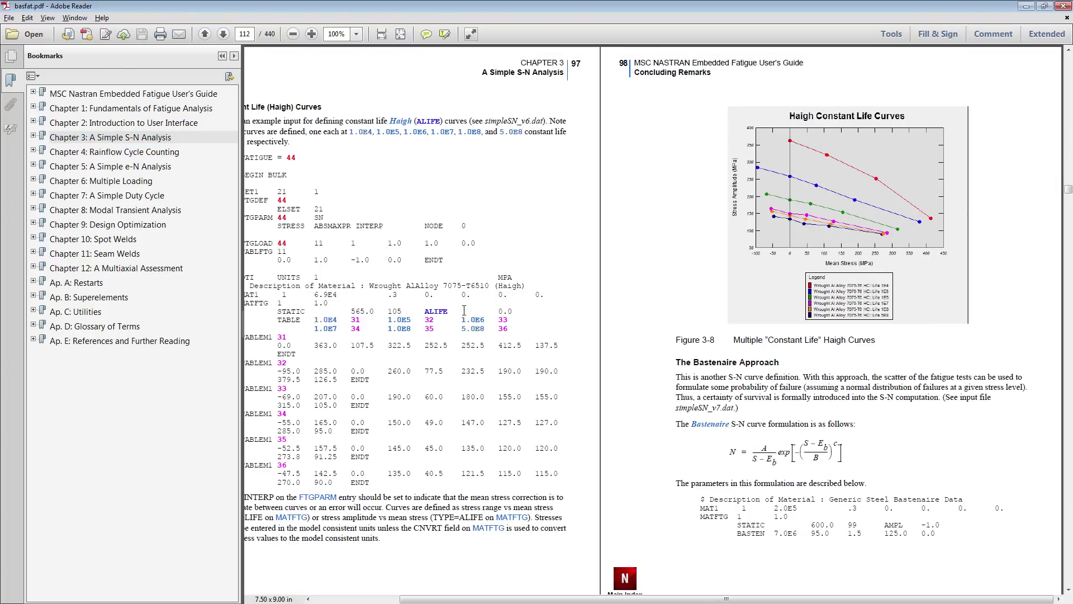
scroll(464, 310, up, 20)
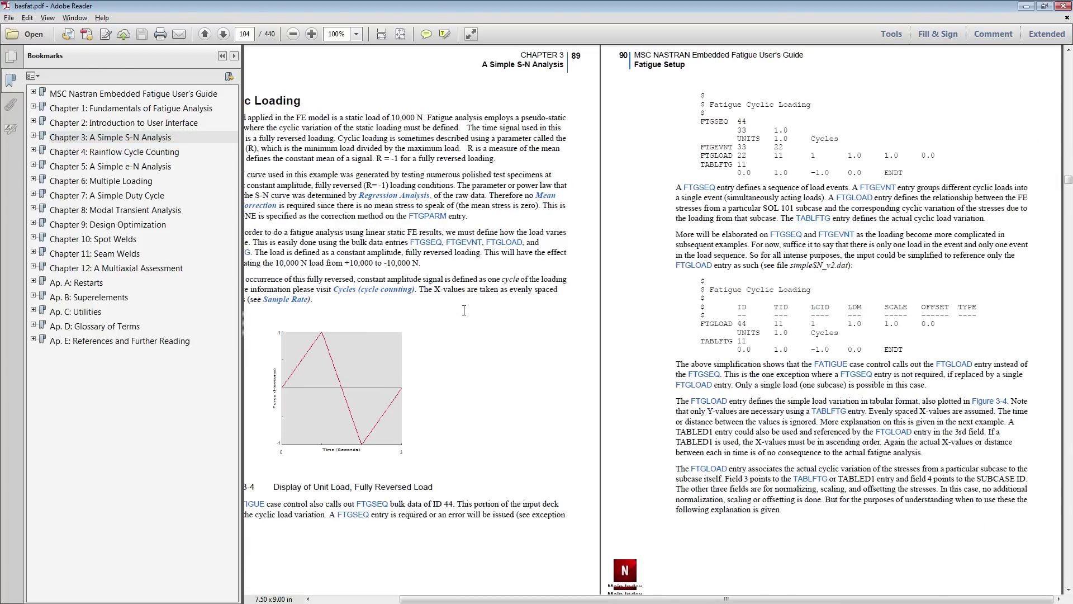
scroll(464, 310, down, 3)
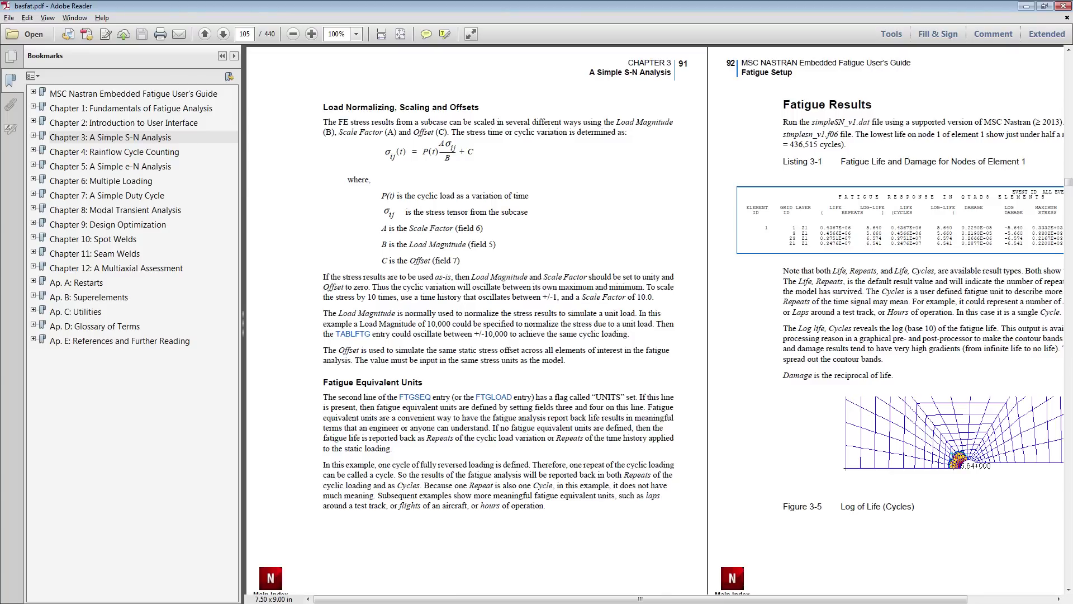
click(973, 465)
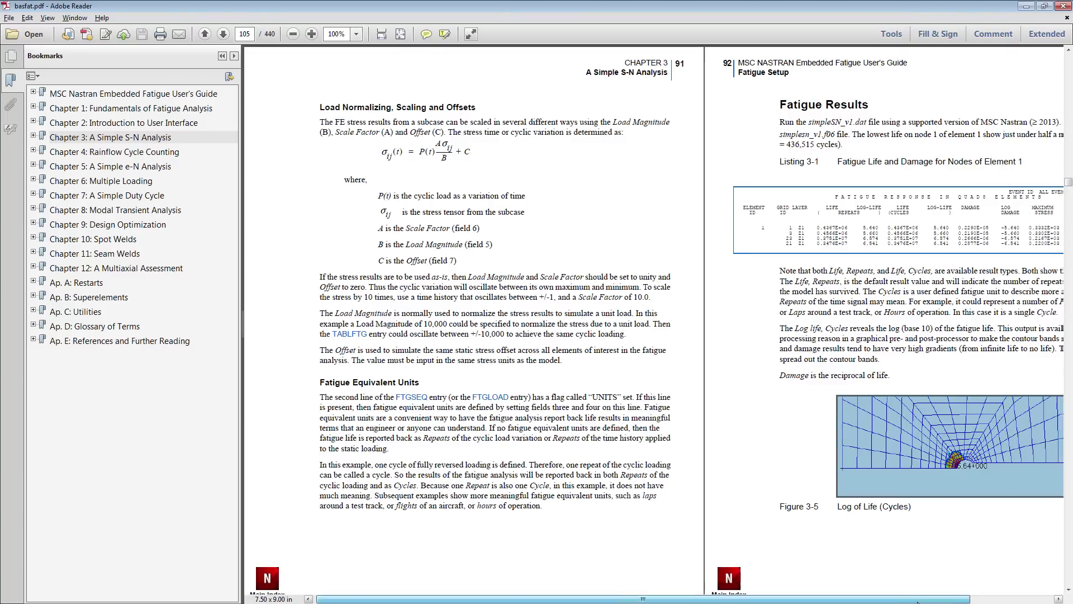
scroll(904, 475, right, 3)
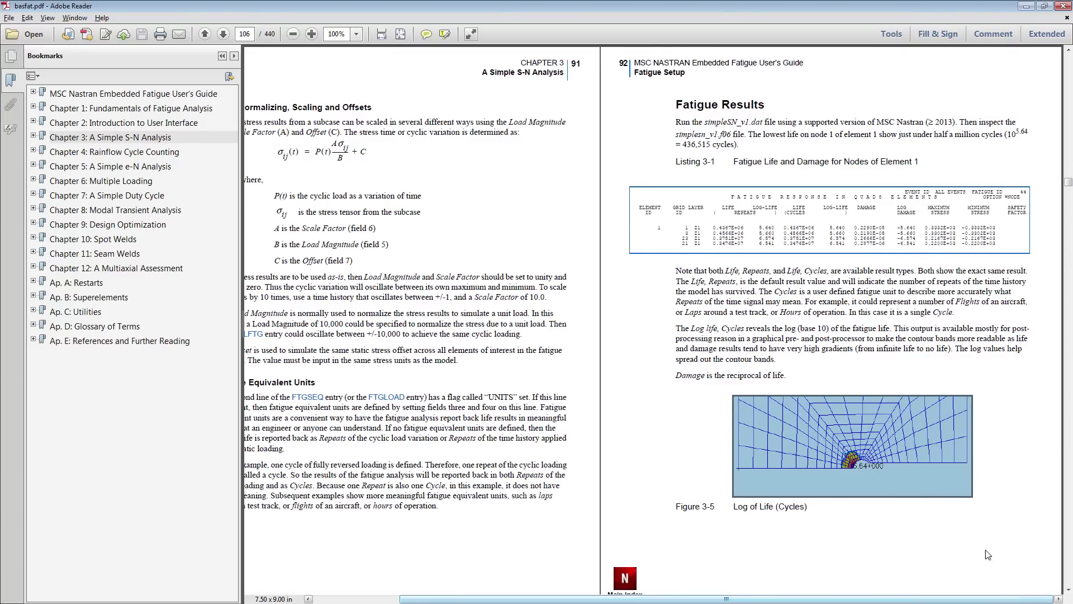
click(311, 33)
click(312, 33)
drag(621, 600, 913, 602)
key(ctrl+1)
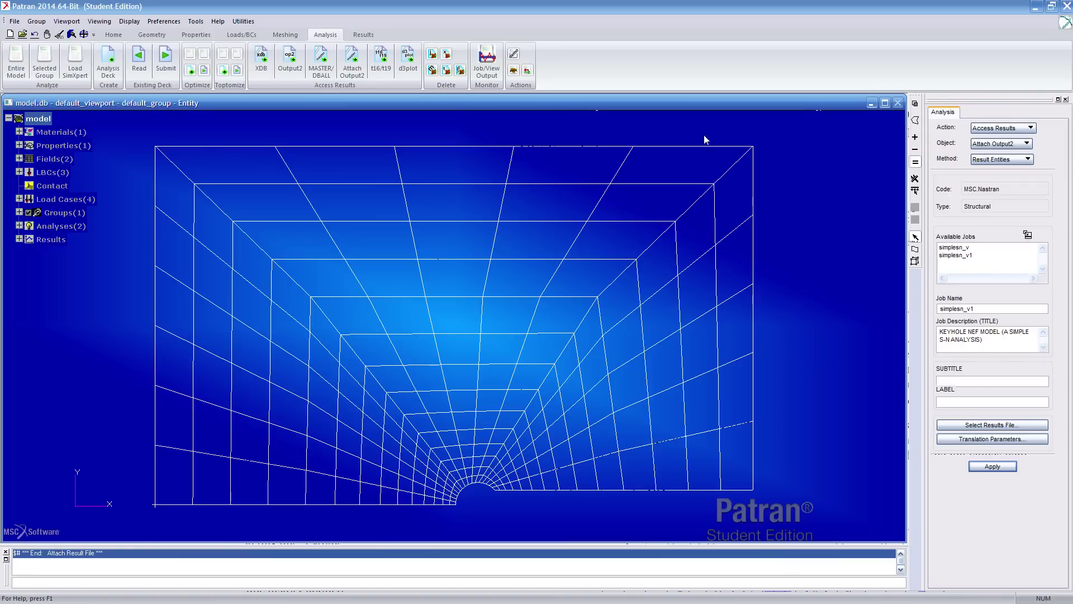
- Plot a Stress Tensor von Mises fringe for SC1 Static Subcase on the keyhole mesh
click(353, 37)
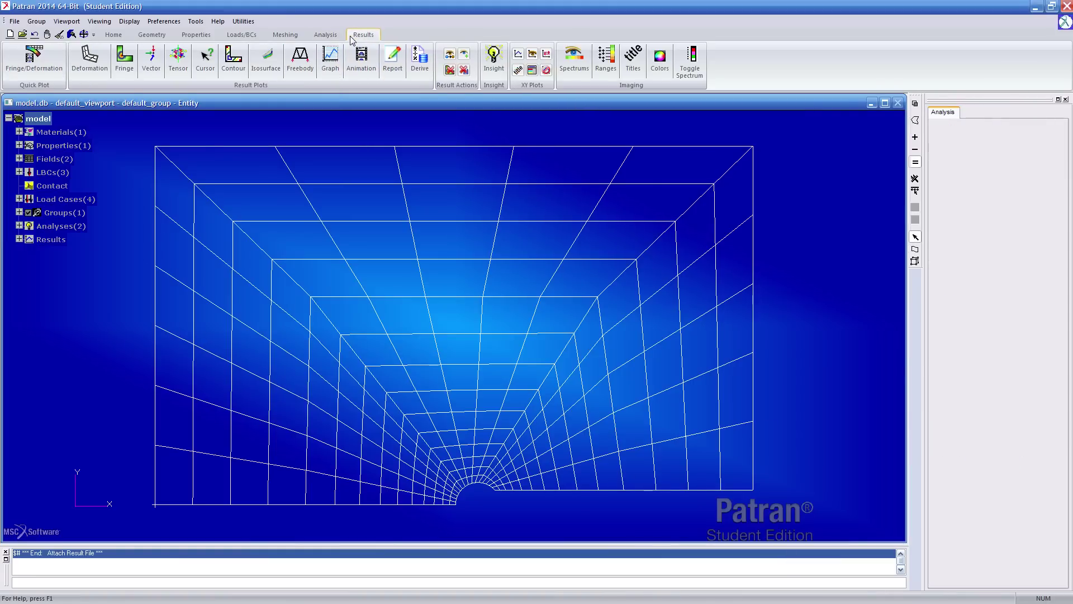
click(135, 56)
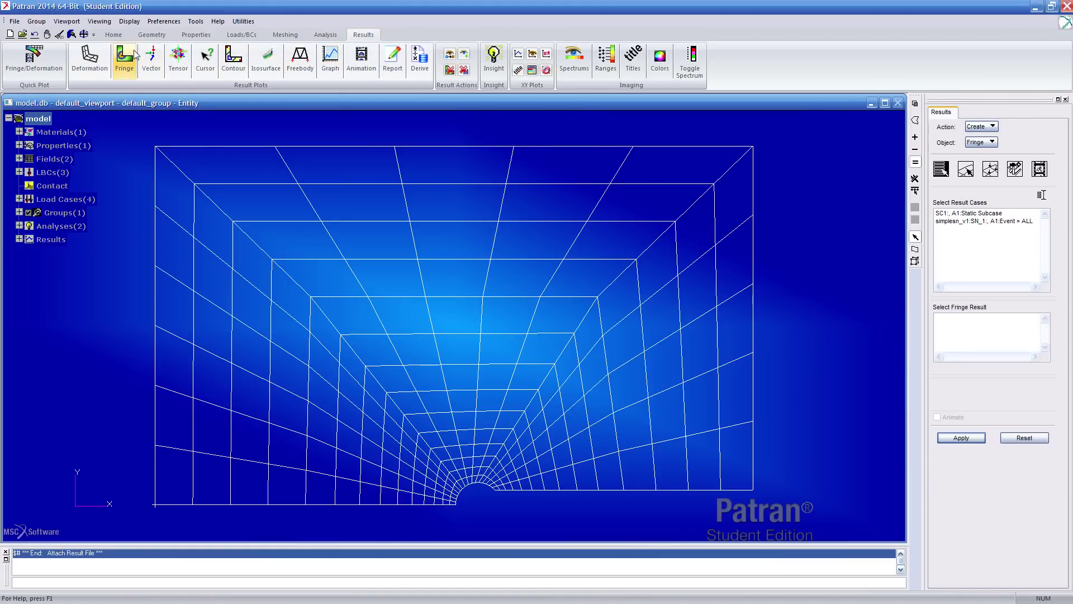
click(993, 214)
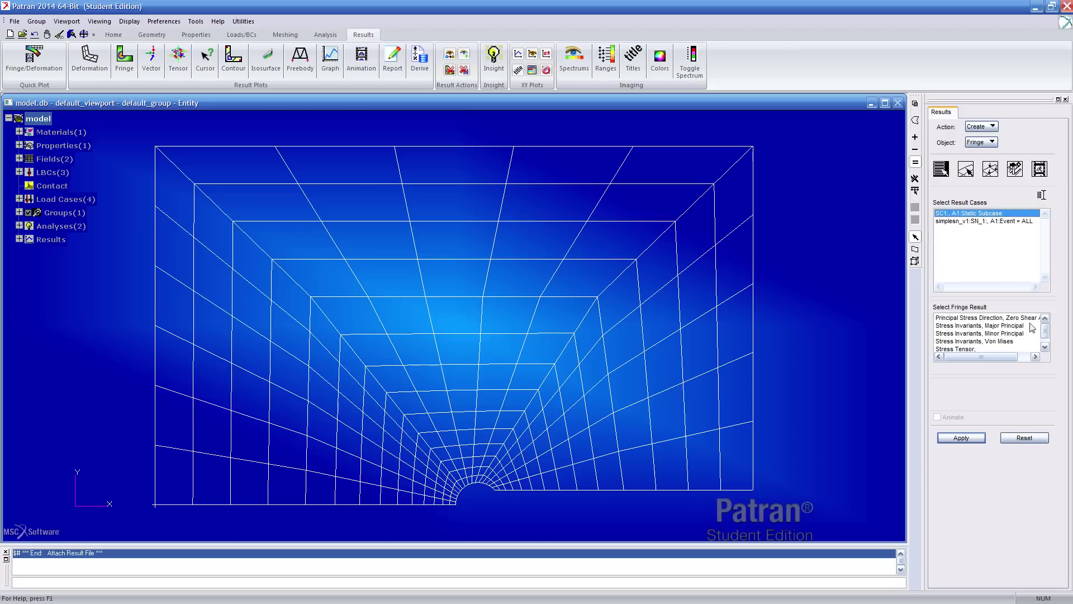
scroll(1035, 331, down, 1)
click(1019, 343)
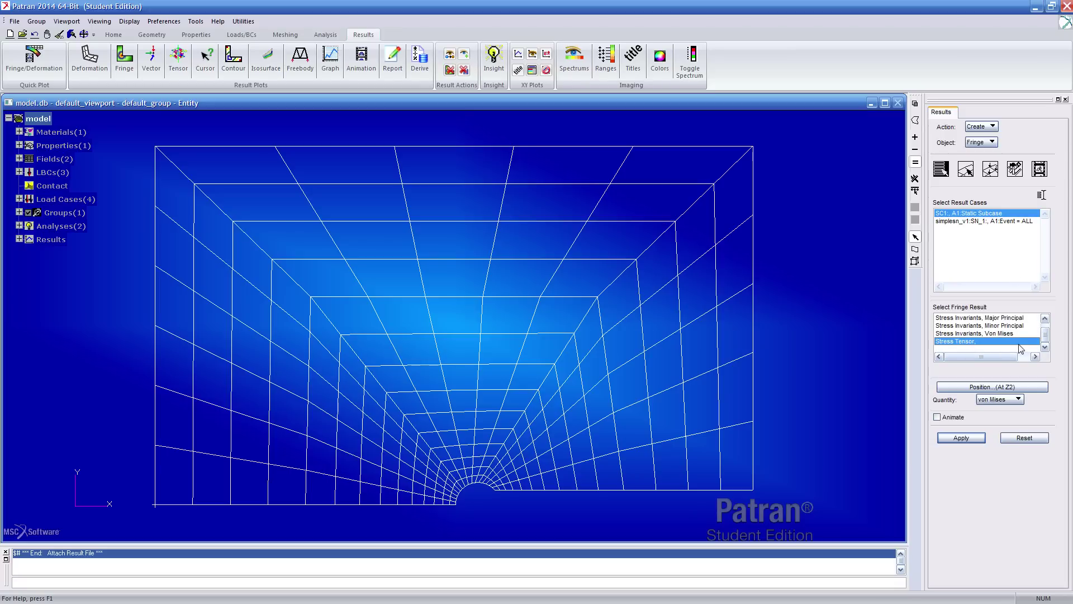
click(961, 439)
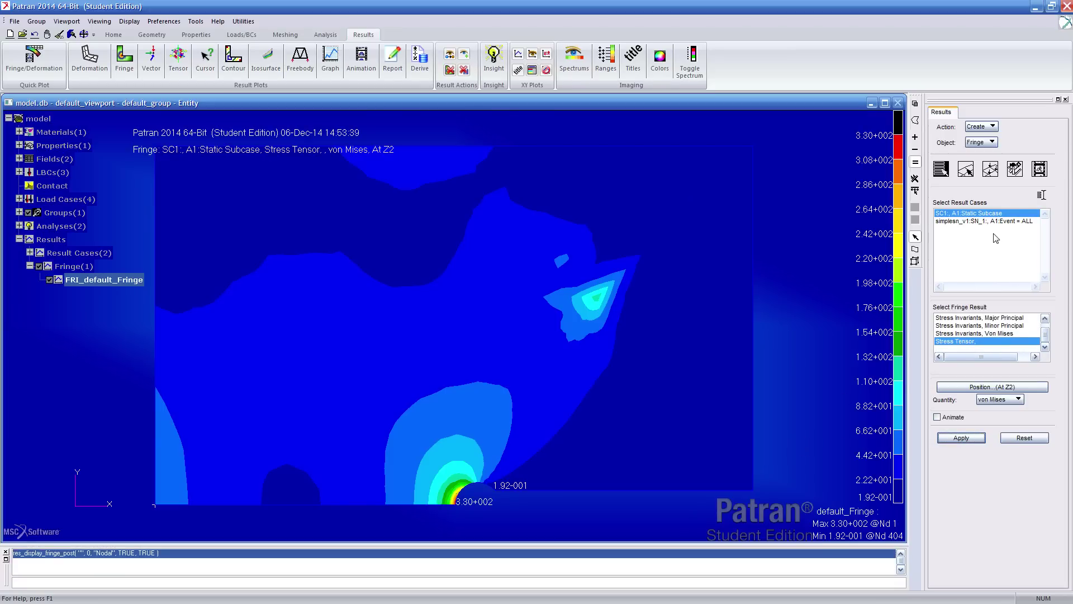
- Plot the Log of Life, Repeats fringe for simplesn_v1:SN_1, A1:Event = ALL and rescale the view
click(965, 222)
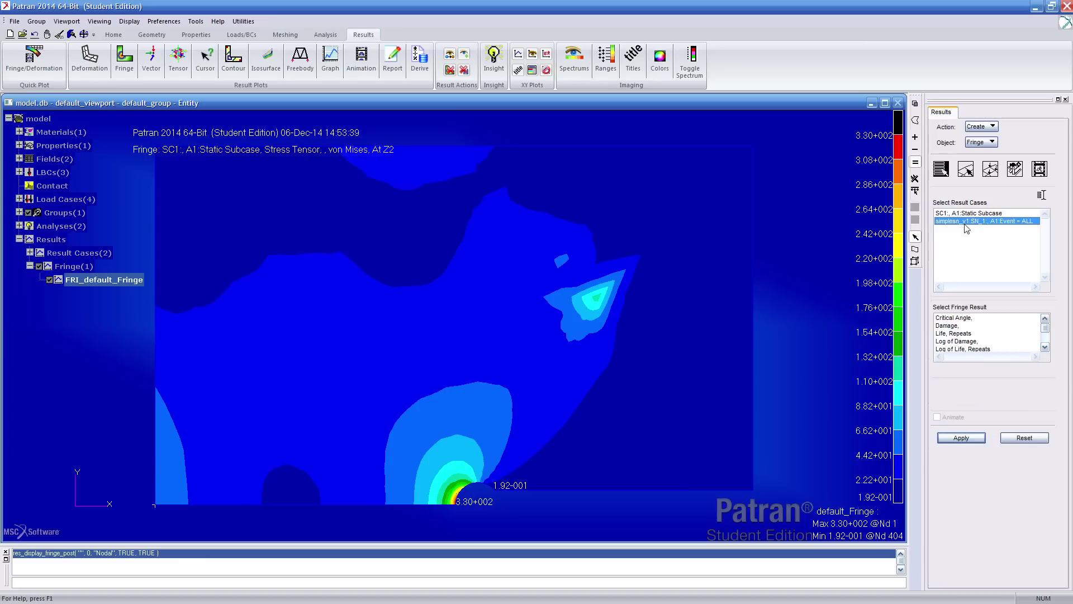
click(973, 348)
click(969, 436)
ctrl+middle_drag(525, 505, 566, 476)
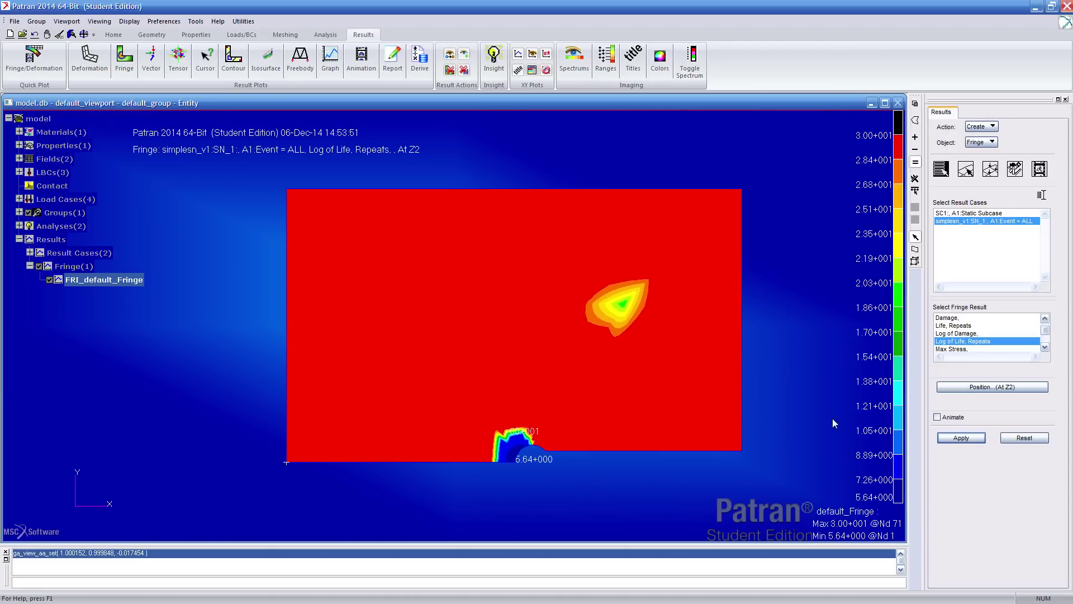
key(alt+Tab)
key(alt+Tab)
key(alt+Tab)
key(alt+Tab)
key(alt+Tab)
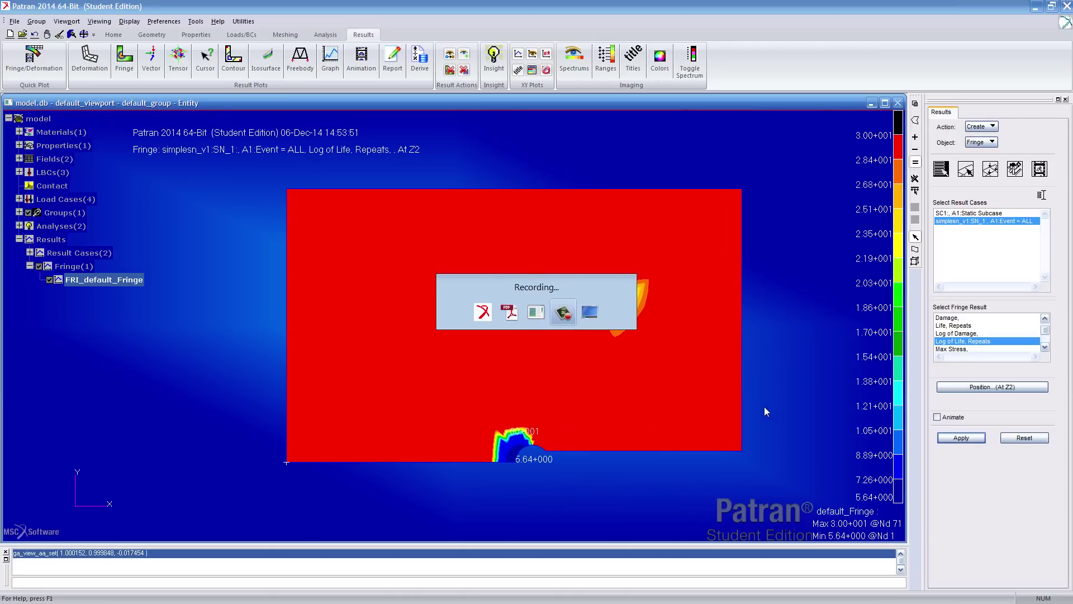